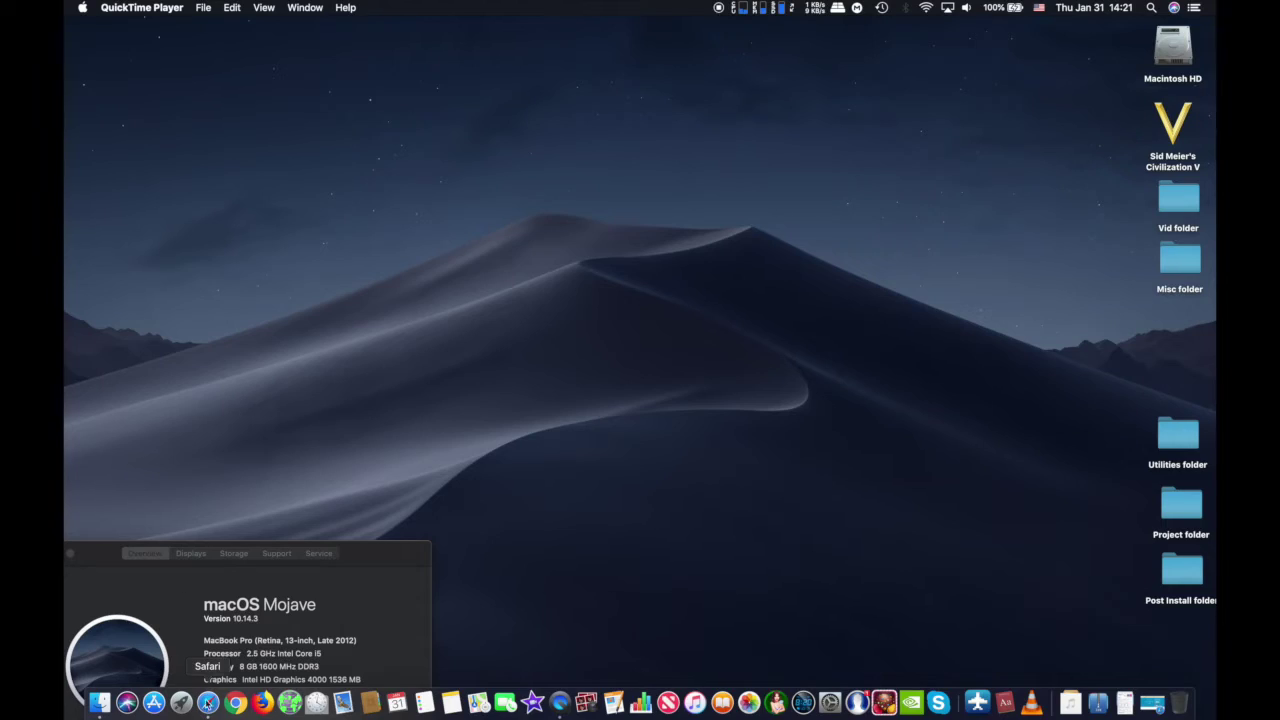
Step: Bring Safari to the front, showing the epicbrowser.com homepage
left_click(209, 706)
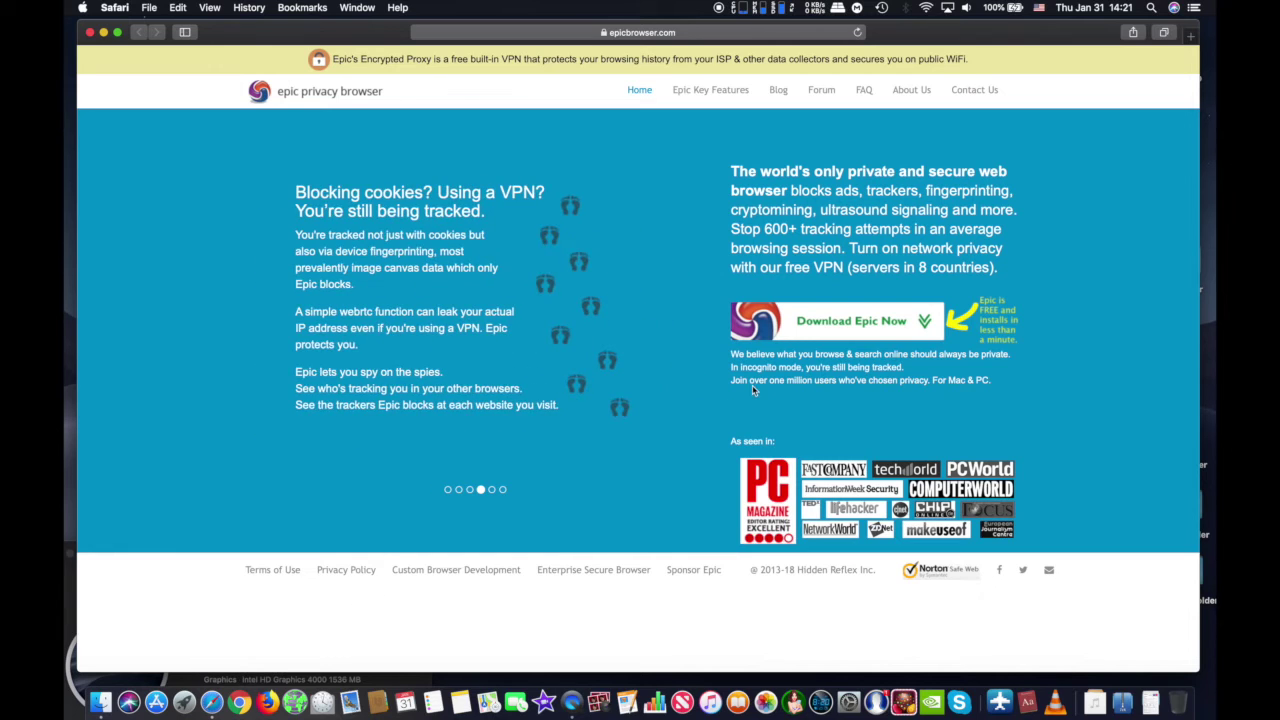
Step: Download epic_v71.0.3579.98.dmg from epicbrowser.com and open it from Safari's downloads list
left_click(853, 328)
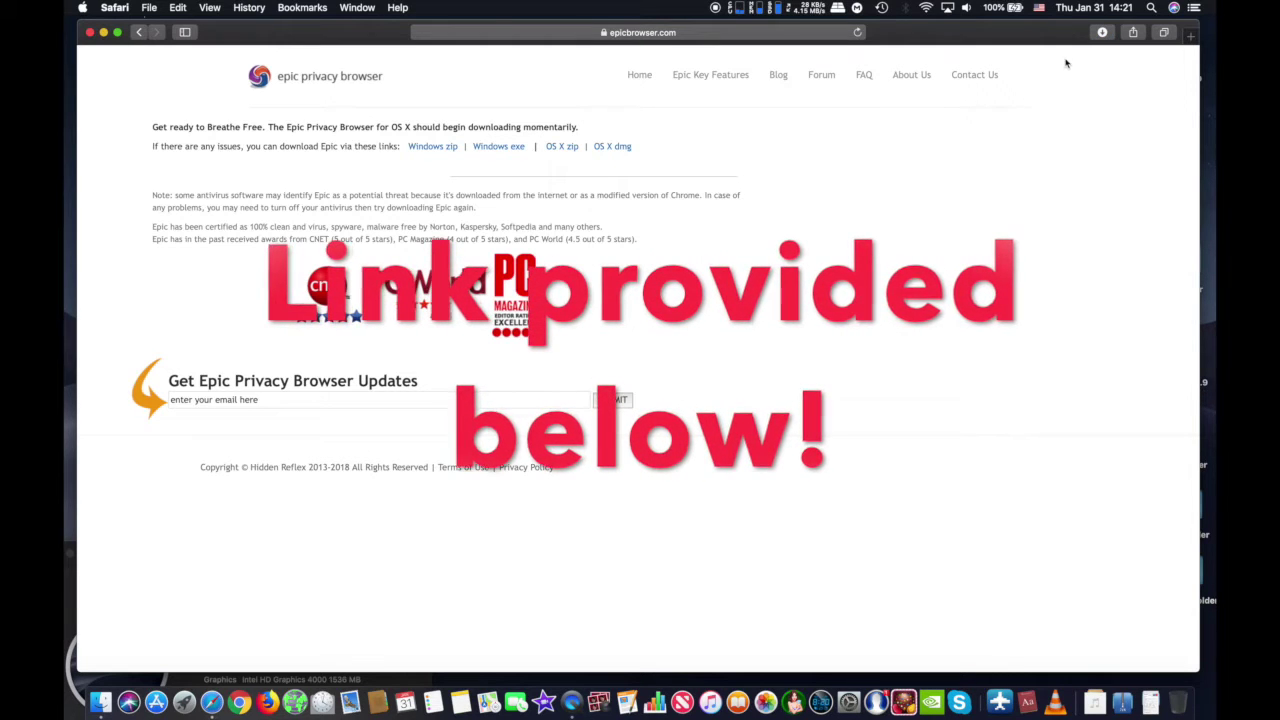
left_click(1102, 32)
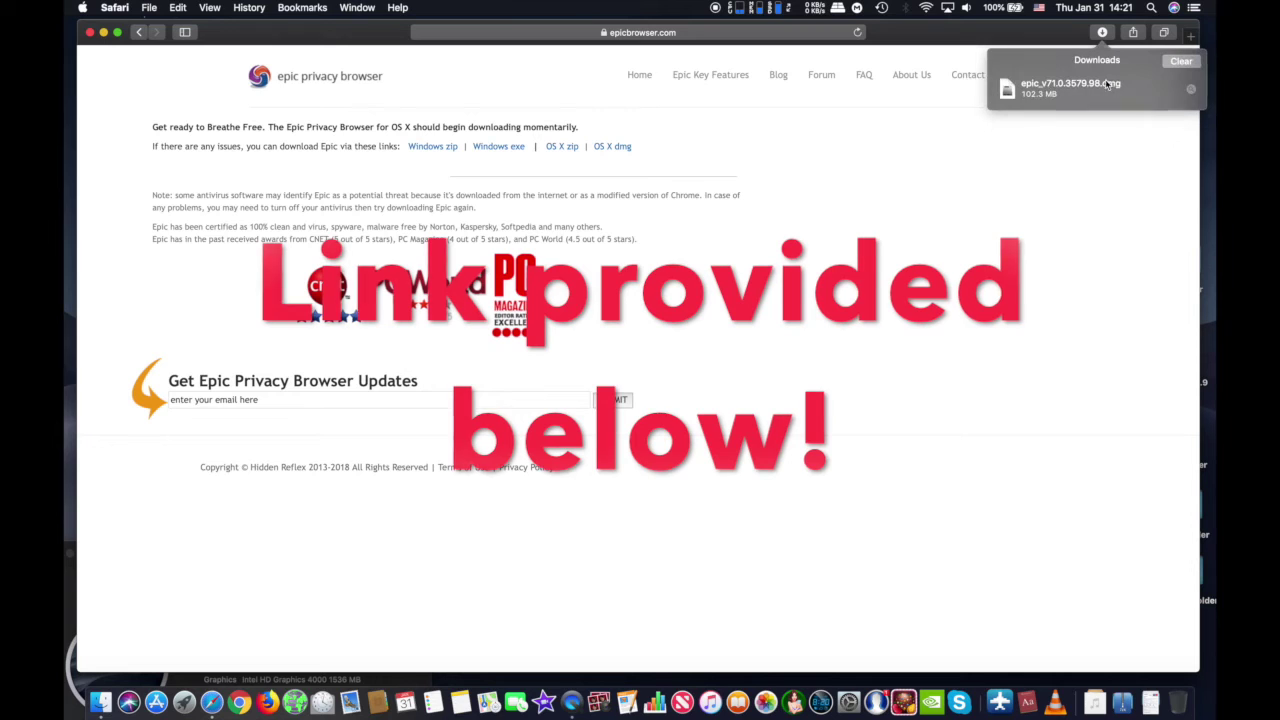
left_click(1015, 95)
double_click(1008, 92)
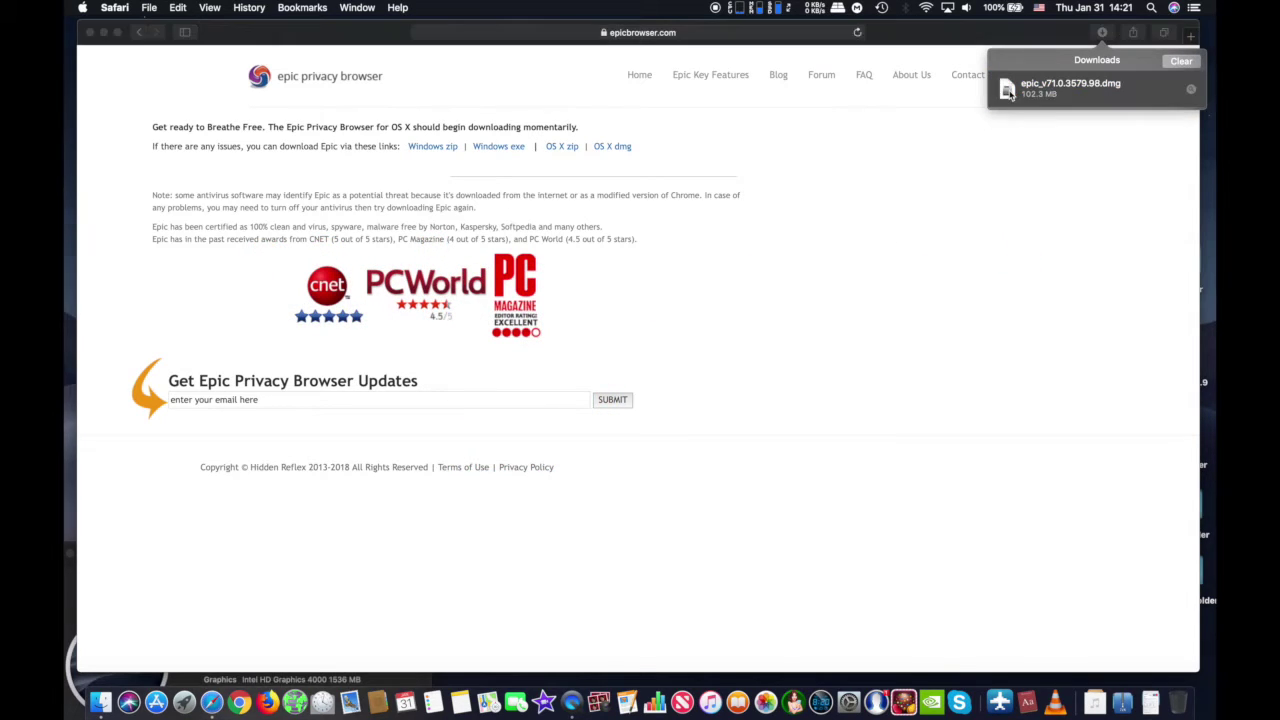
left_click(884, 145)
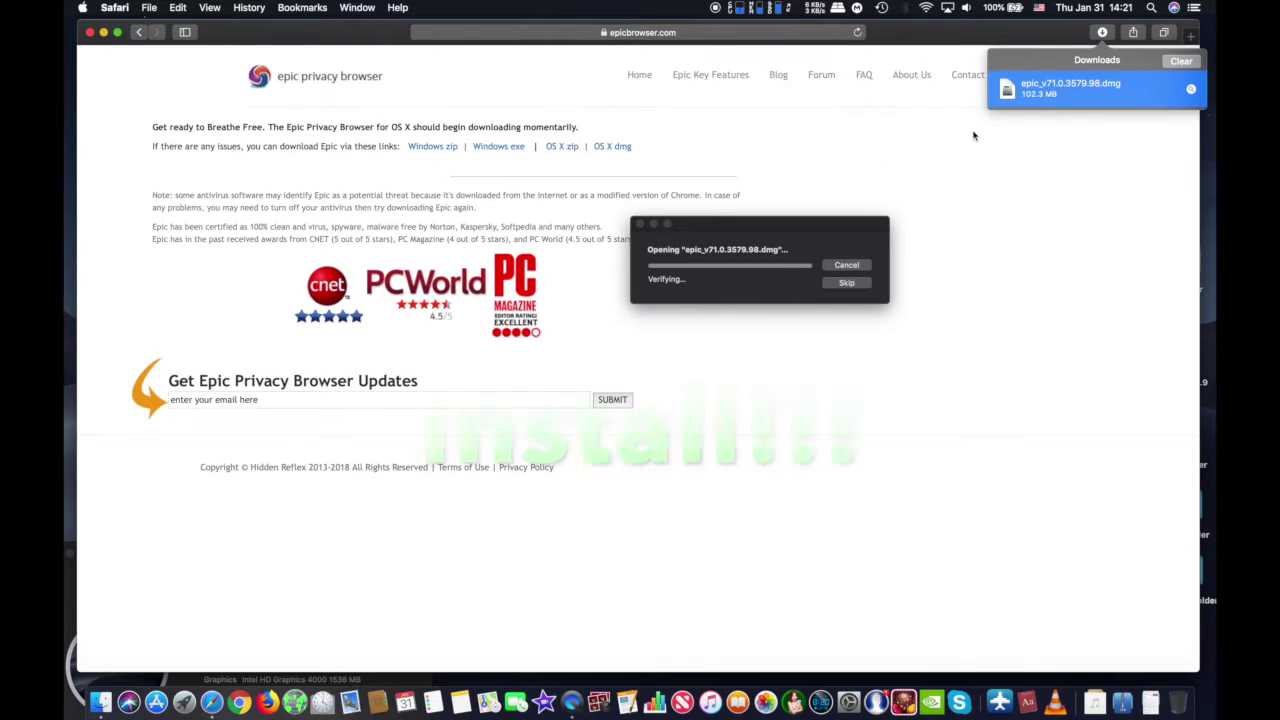
left_click(1104, 33)
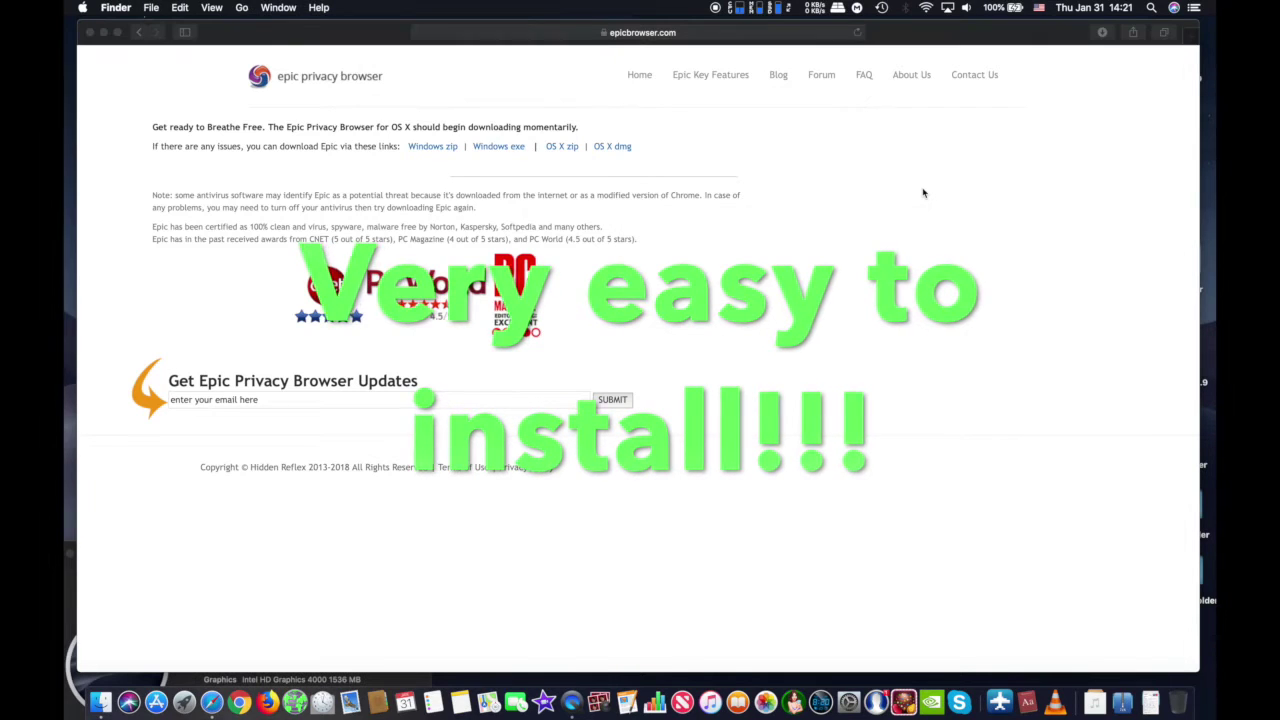
Step: Copy Epic into Applications and launch it from the Applications stack
left_click_drag(456, 140, 453, 302)
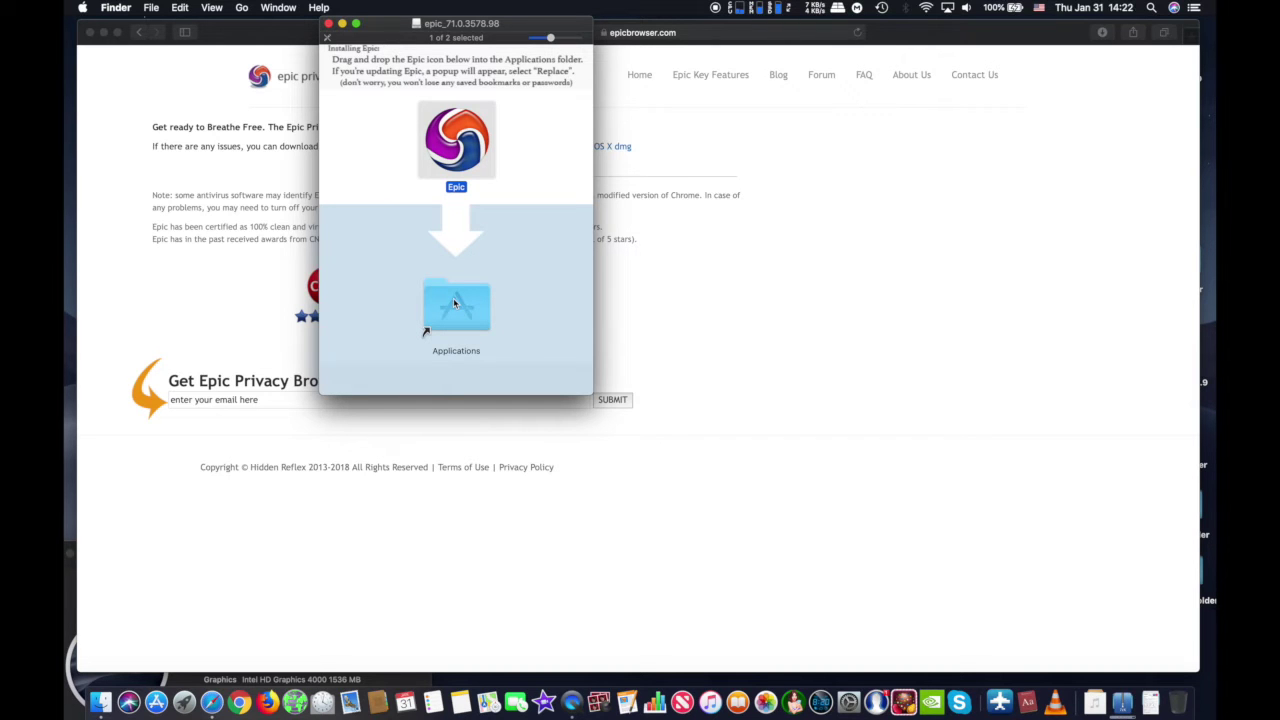
left_click(1122, 703)
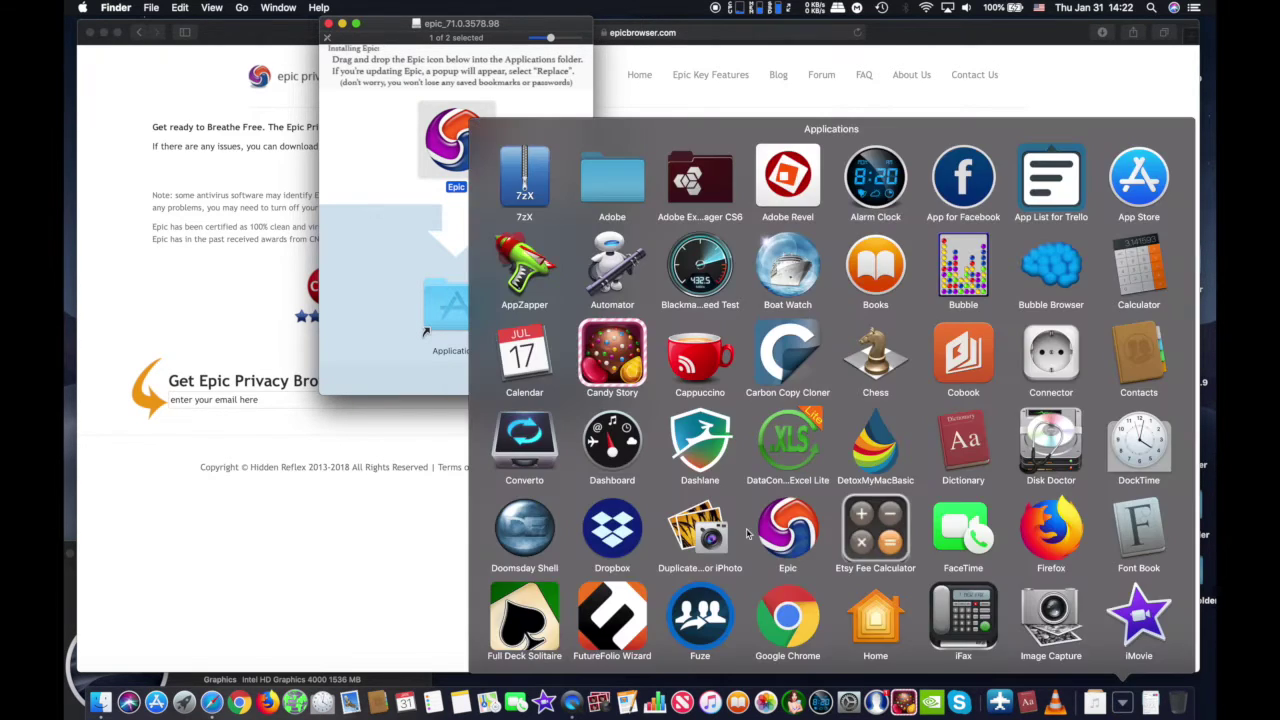
left_click(851, 565)
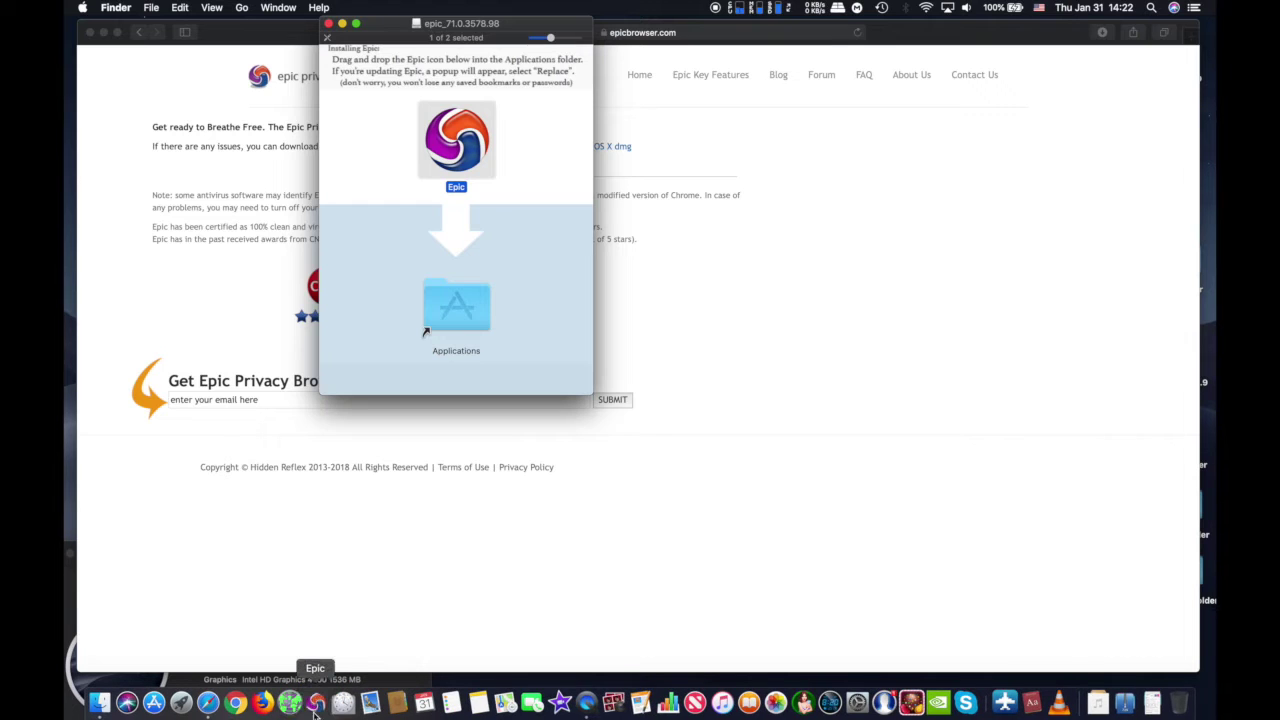
Step: Close the Epic install window and quit Safari
left_click(328, 23)
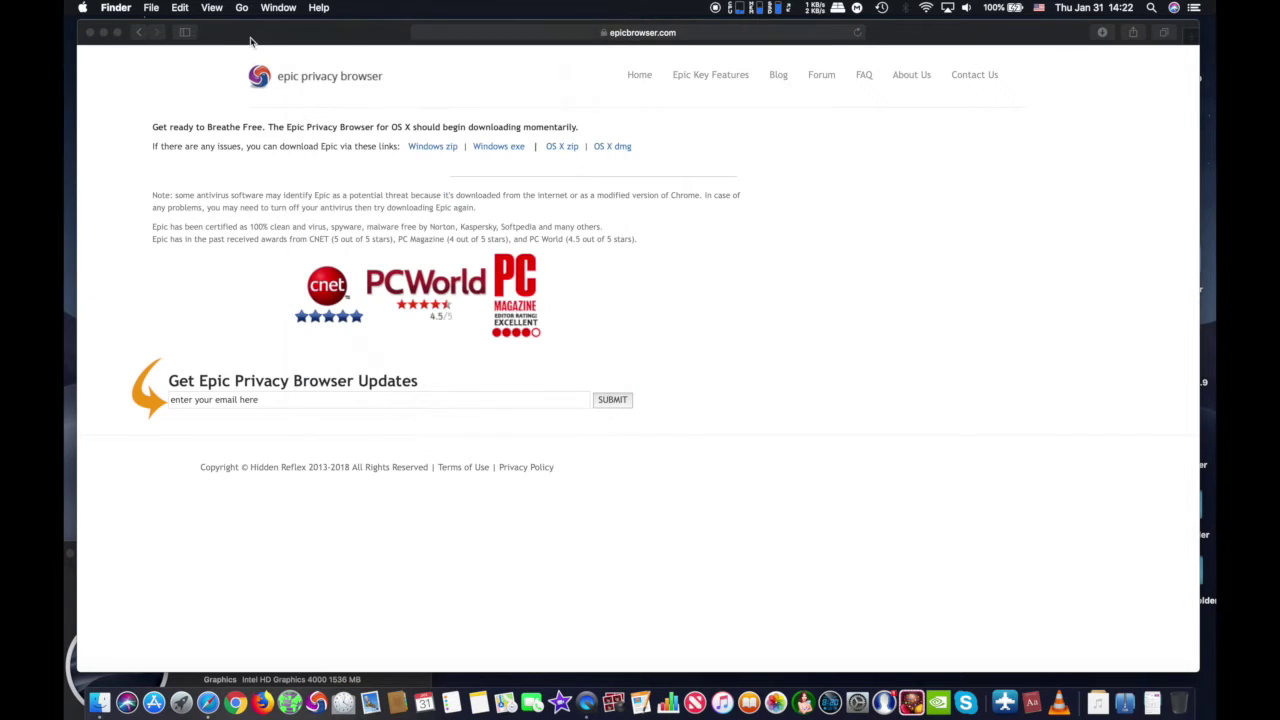
left_click(250, 32)
left_click(116, 7)
left_click(124, 178)
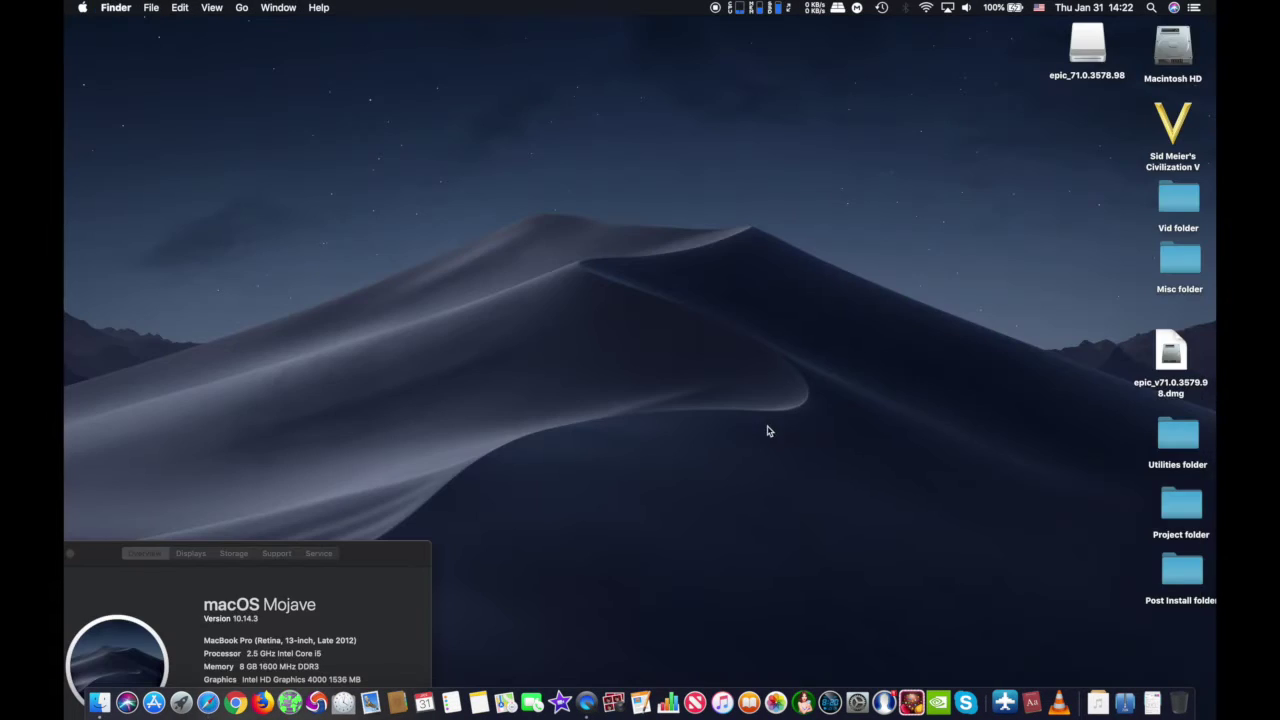
Step: Eject the Epic disk image and confirm opening the downloaded Epic browser
right_click(1098, 40)
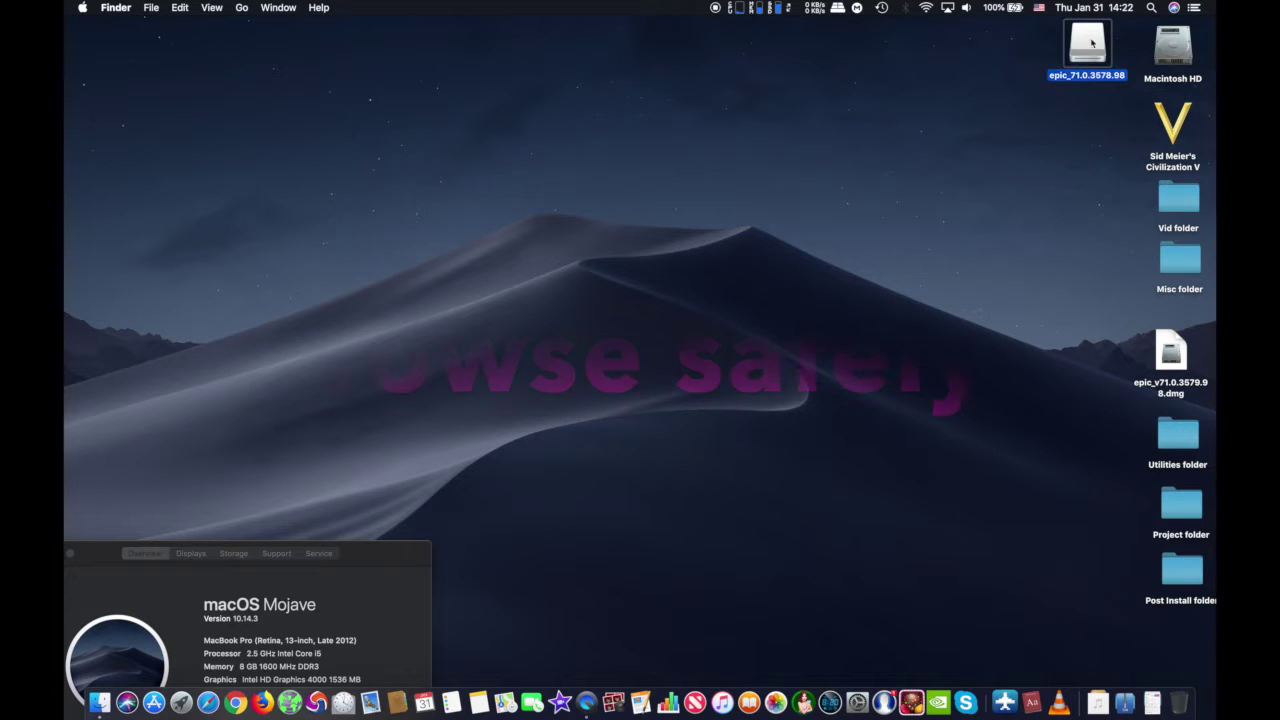
left_click(971, 60)
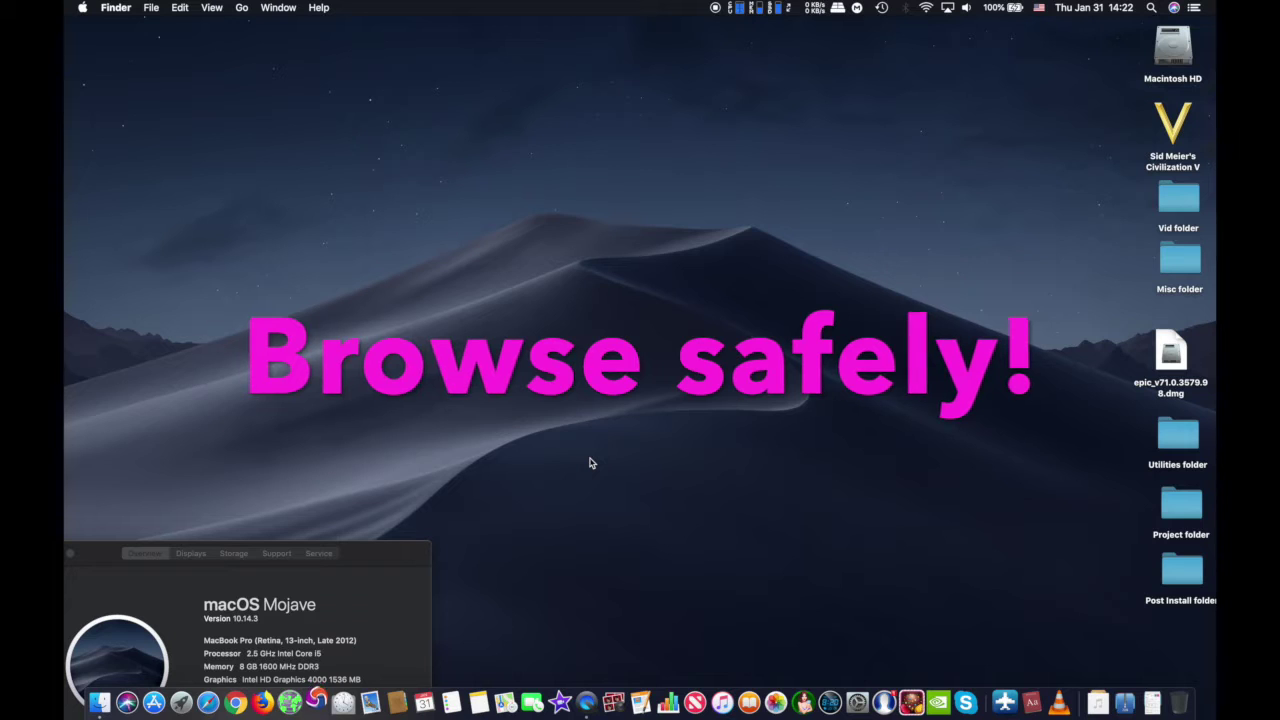
left_click(765, 244)
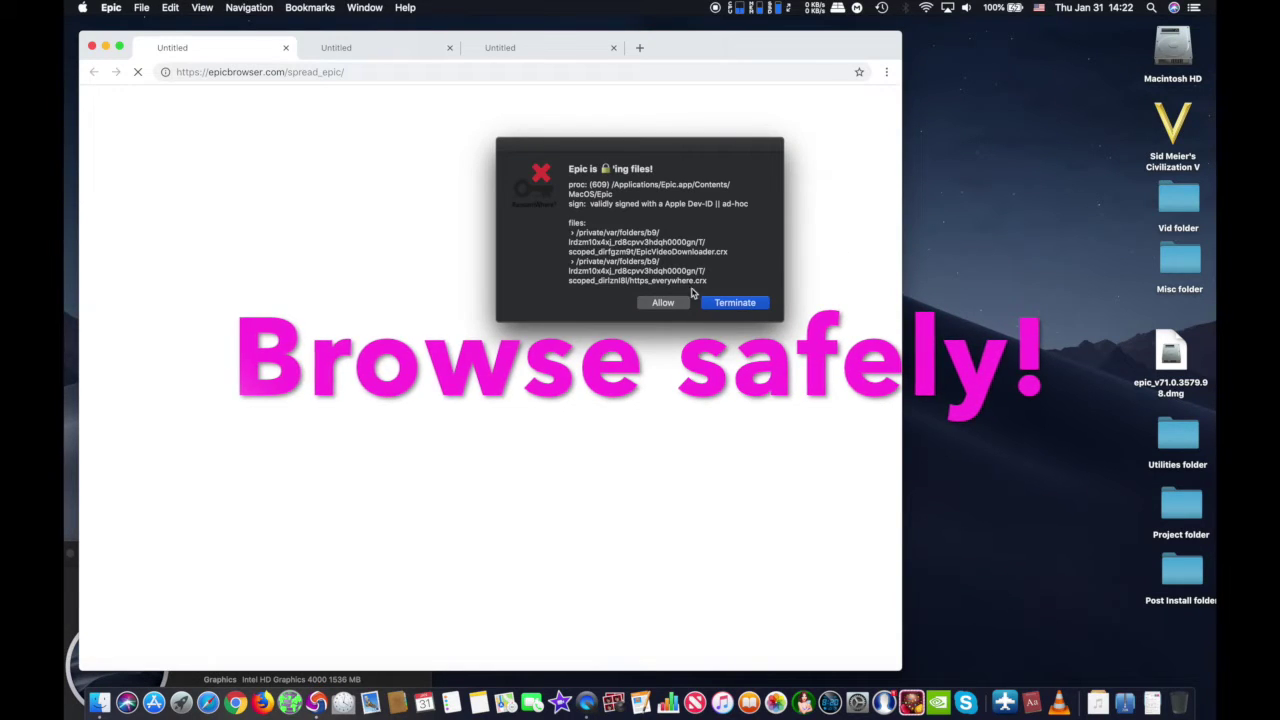
Step: Allow Epic to load its extension files and view the Epic Privacy Browser tab
left_click(663, 302)
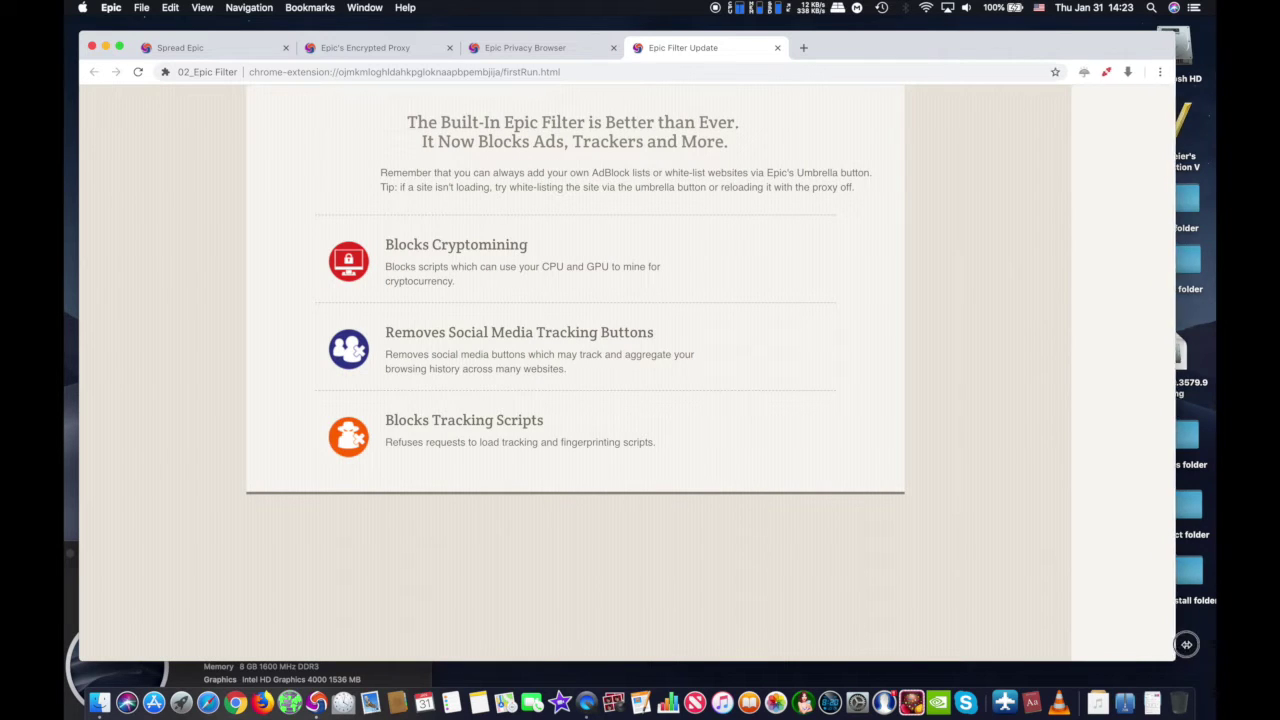
left_click(499, 60)
scroll(337, 261, "down", 3)
scroll(337, 262, "down", 5)
scroll(337, 263, "up", 8)
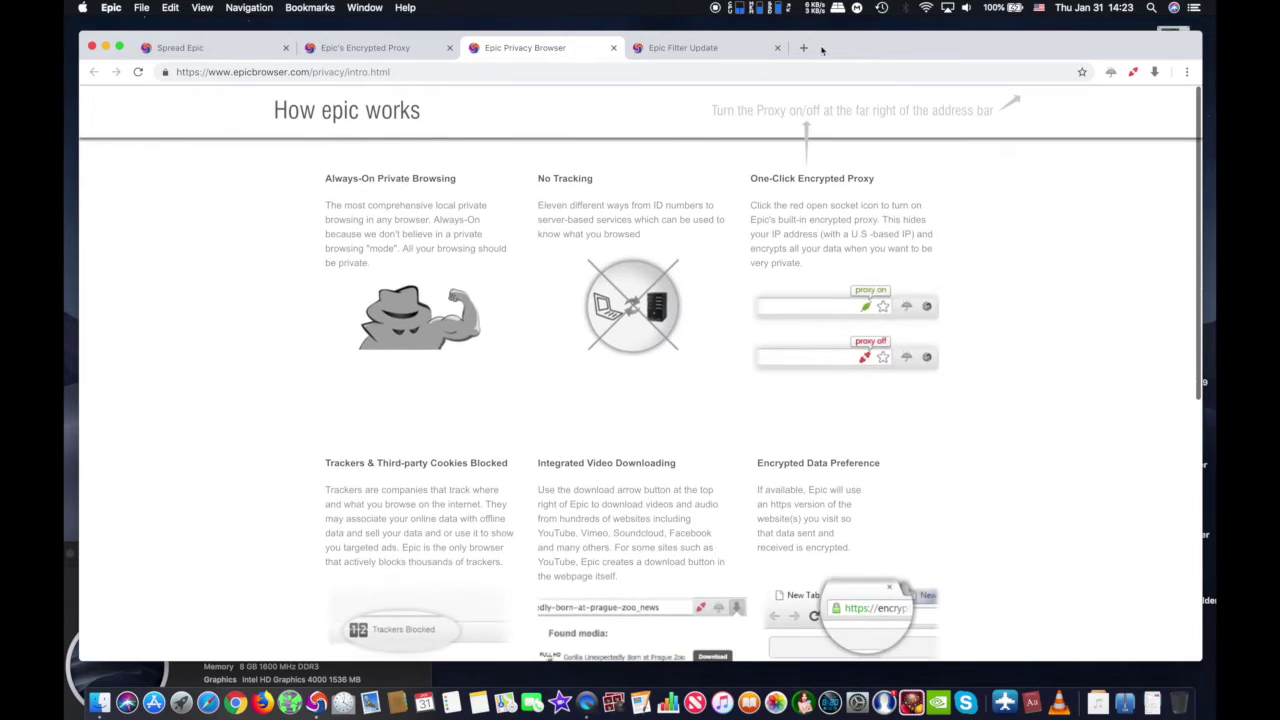
Step: Switch the encrypted proxy On with US East Coast, then view the Encrypted Proxy page
left_click(1110, 74)
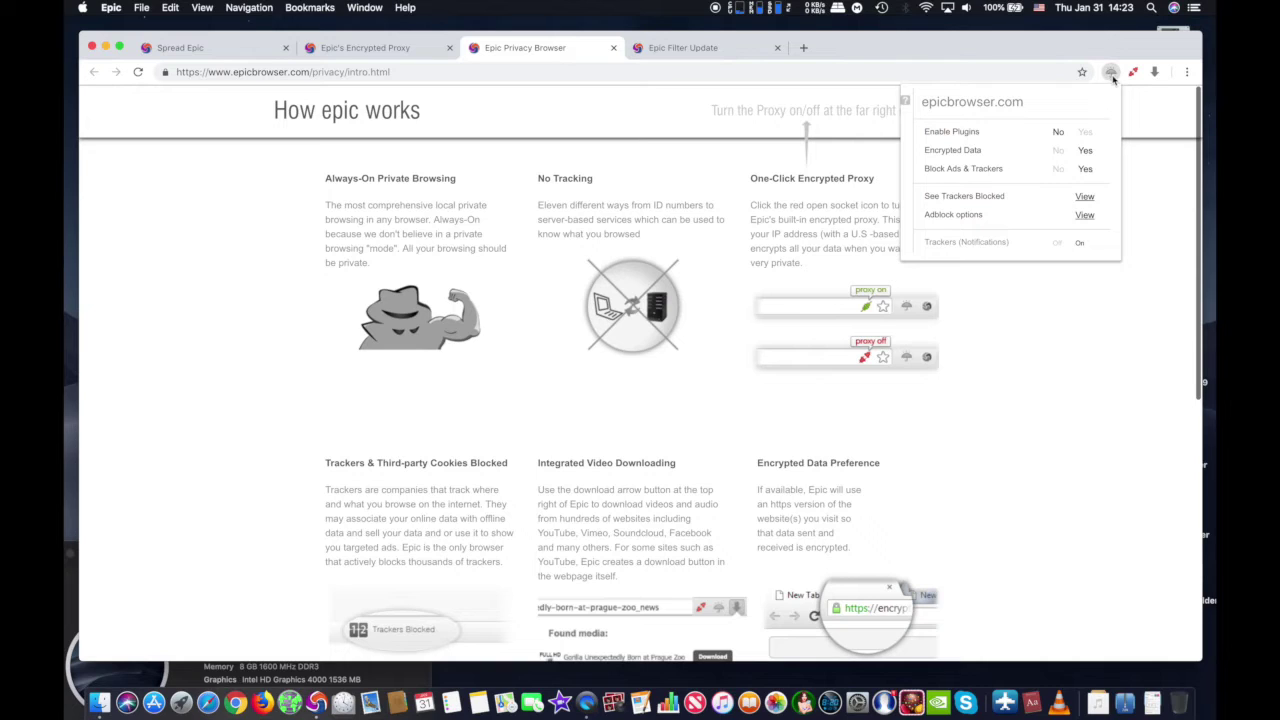
left_click(1132, 74)
left_click(1132, 74)
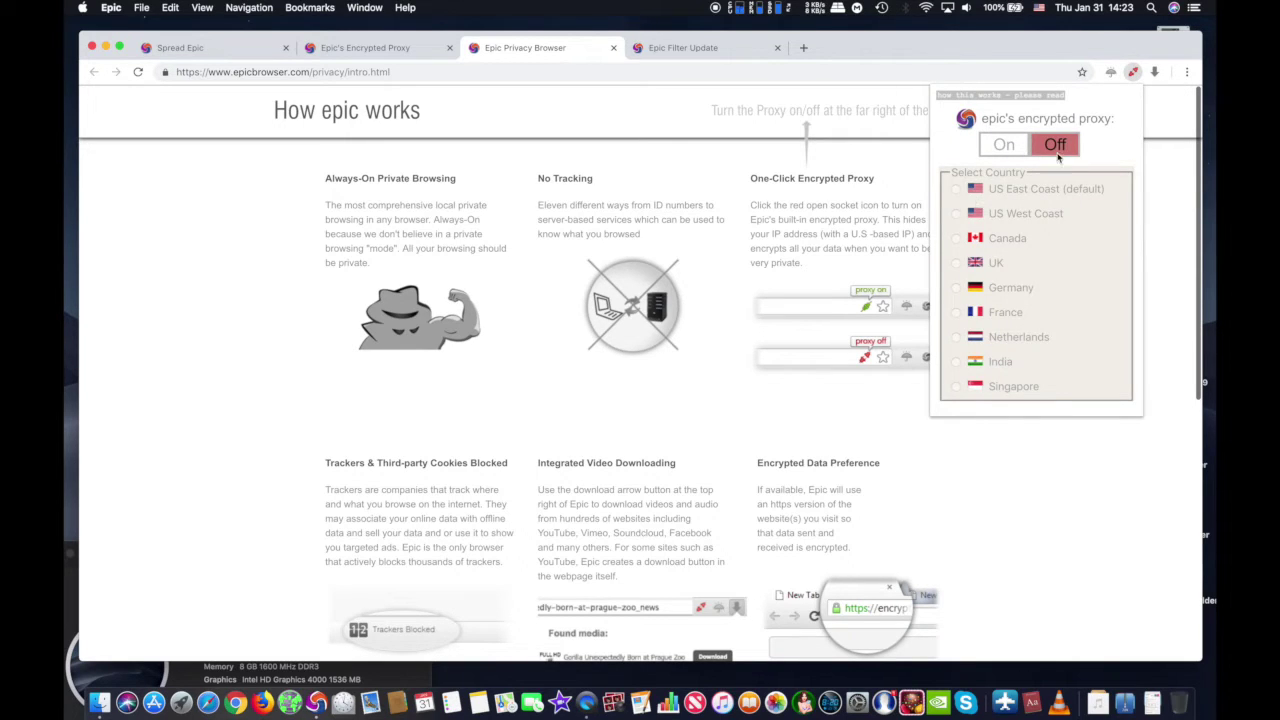
left_click(1004, 146)
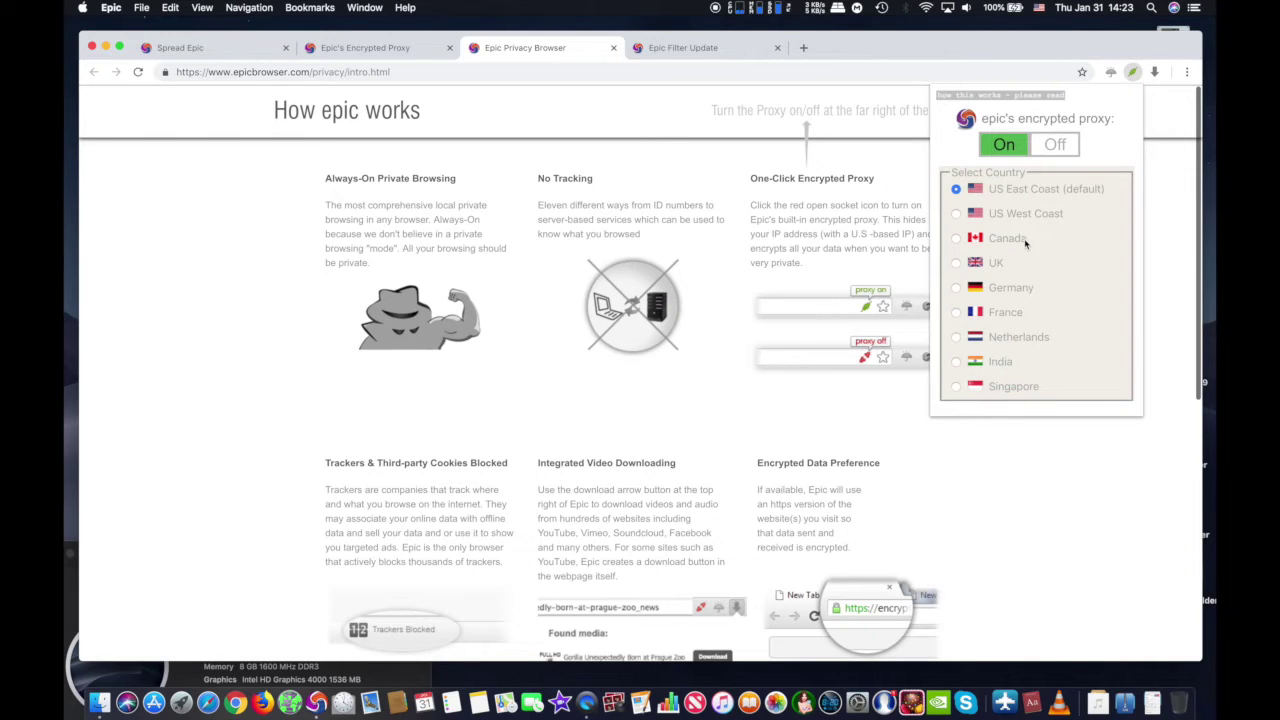
left_click(655, 108)
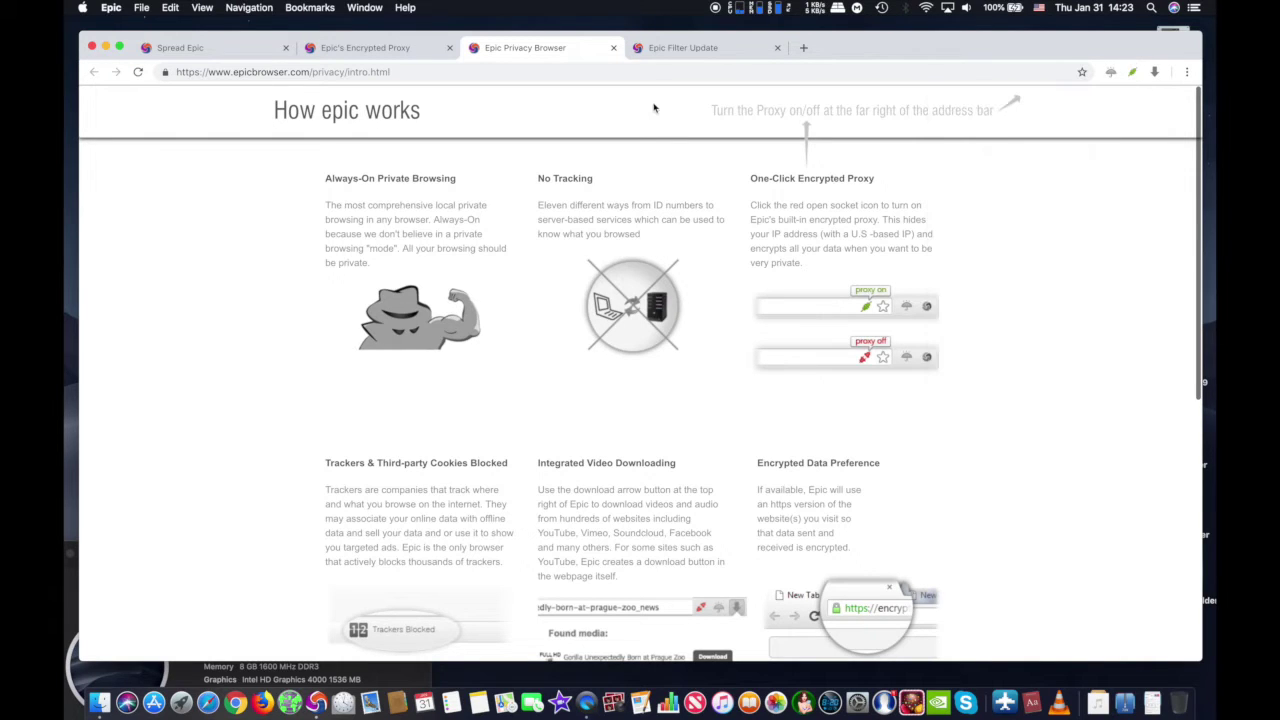
left_click(395, 48)
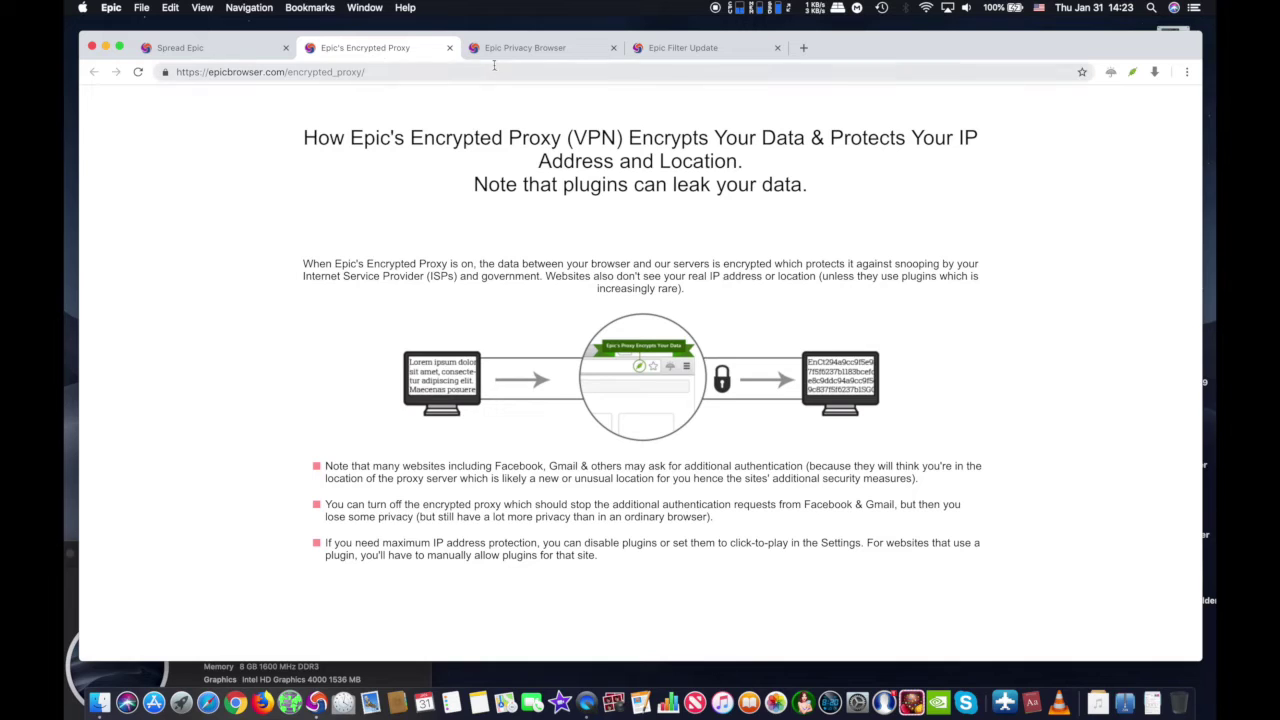
left_click(390, 73)
type("what is m")
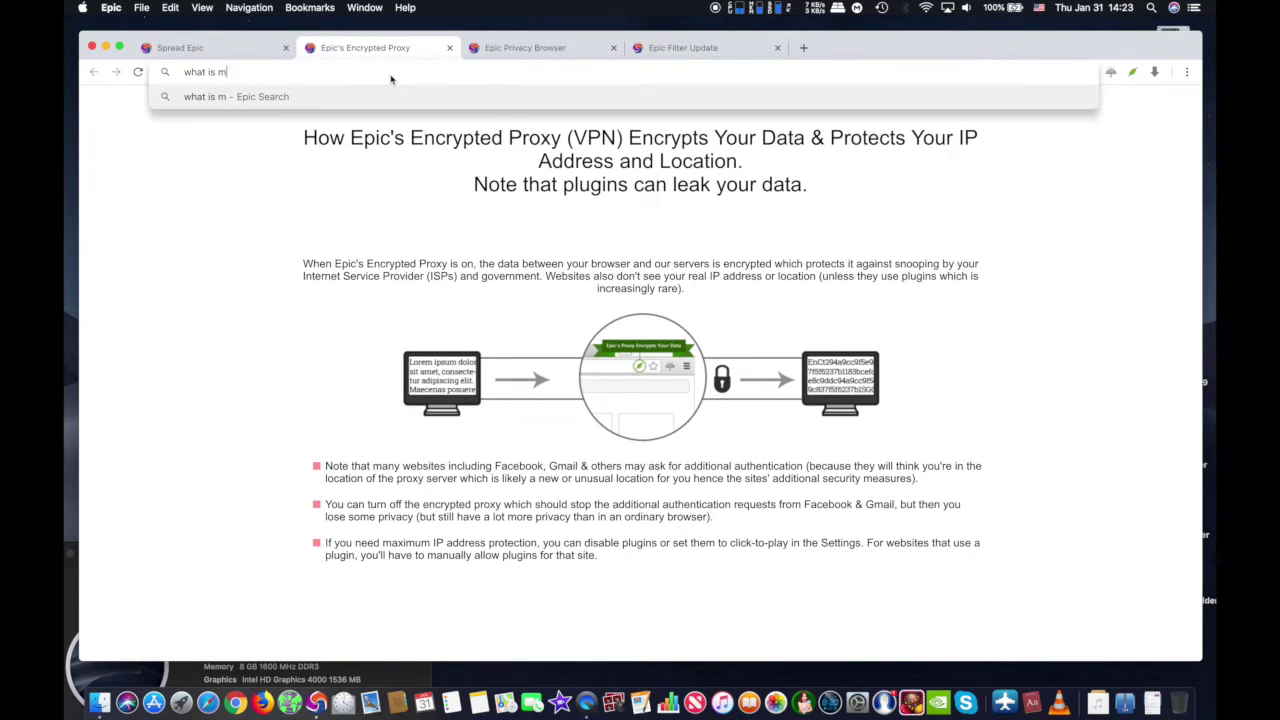
type("y ip address")
key("Return")
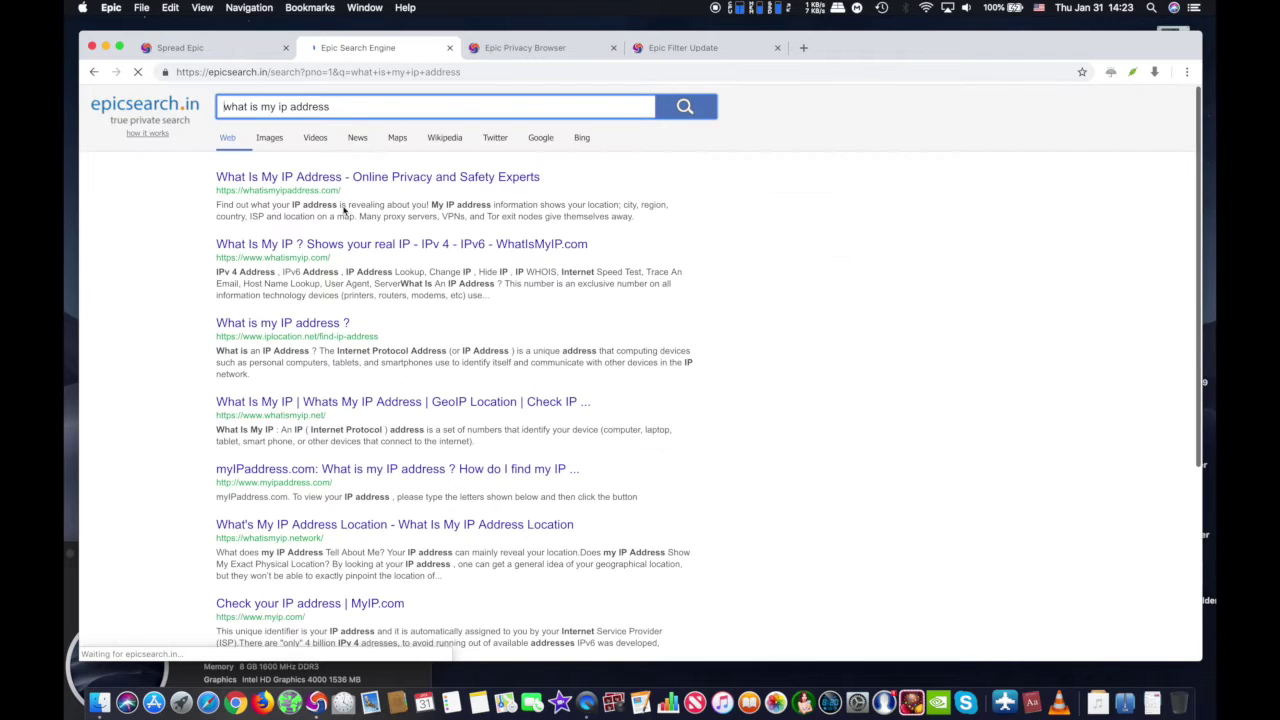
left_click(323, 180)
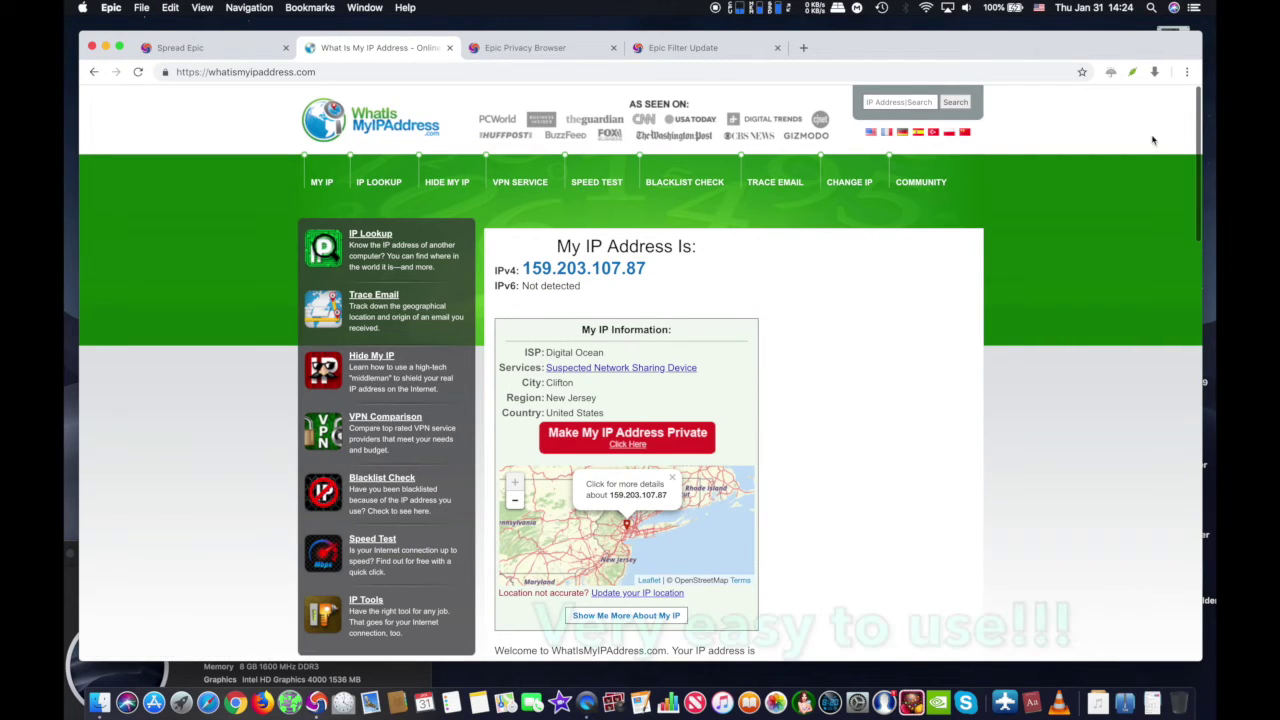
Step: Toggle the proxy off and on to a Canada location, then reload to show the new IP
left_click(1133, 73)
left_click(1058, 146)
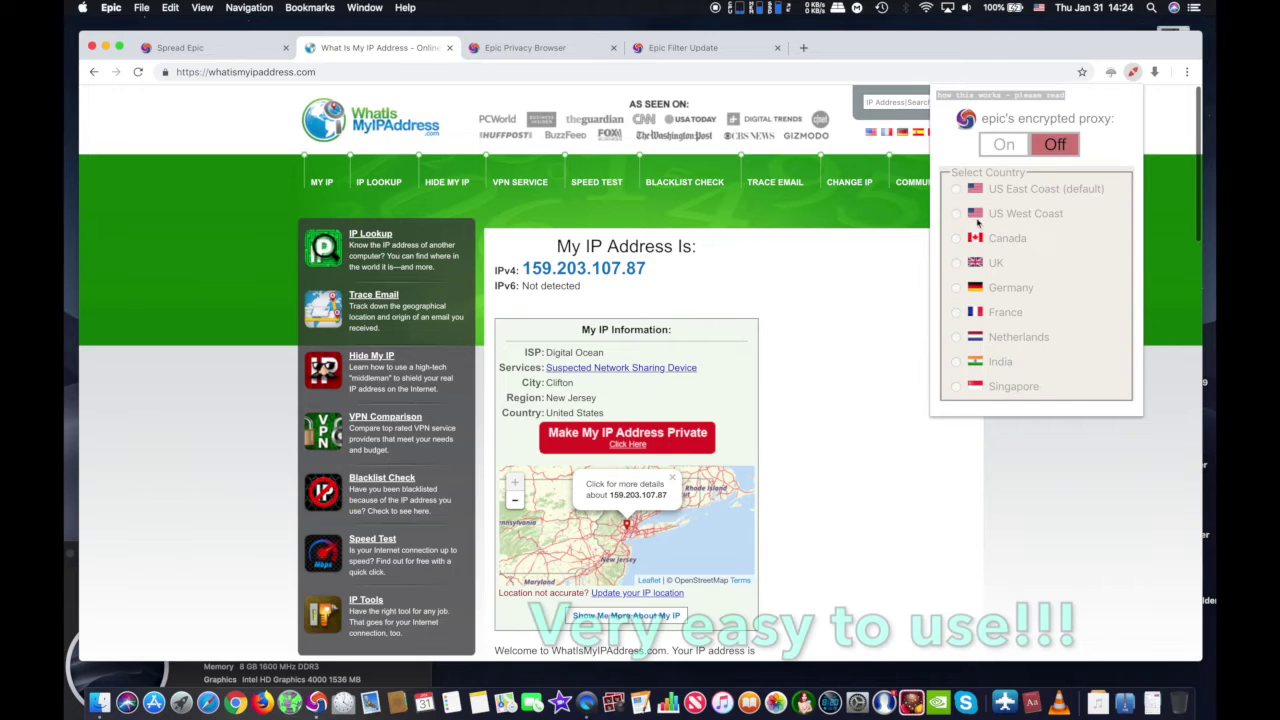
left_click(996, 152)
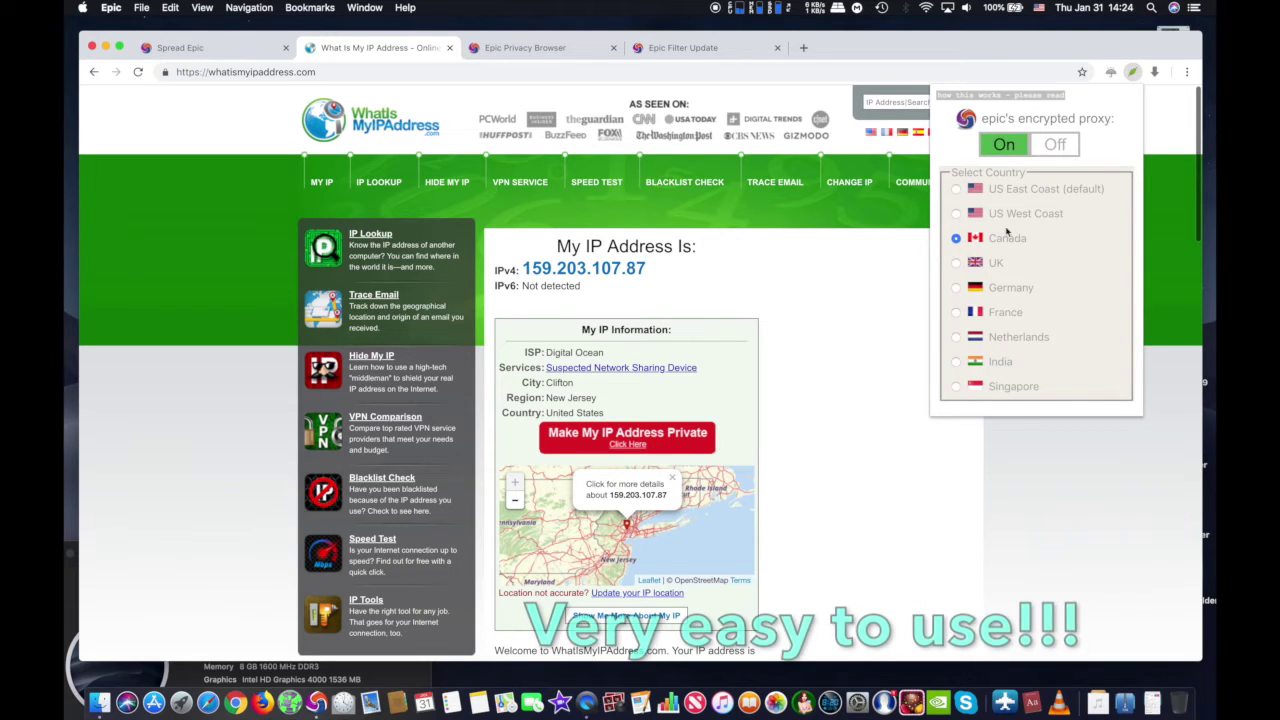
left_click(1157, 127)
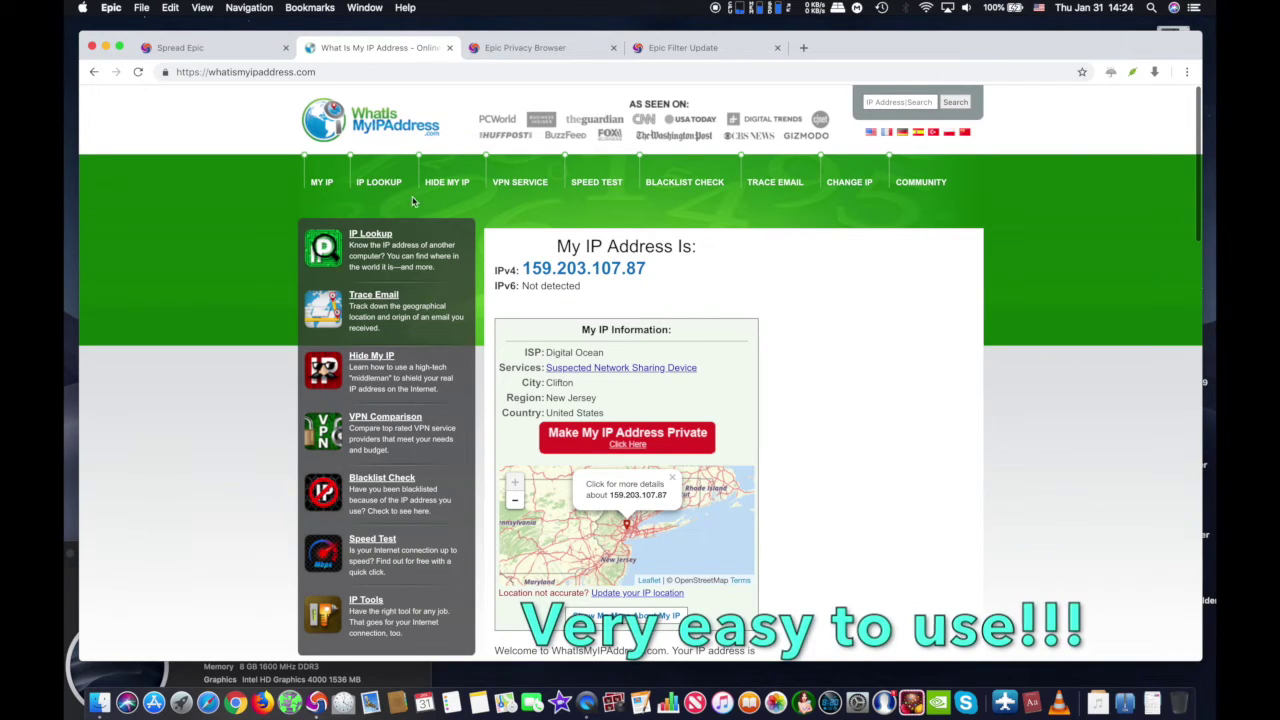
left_click(138, 73)
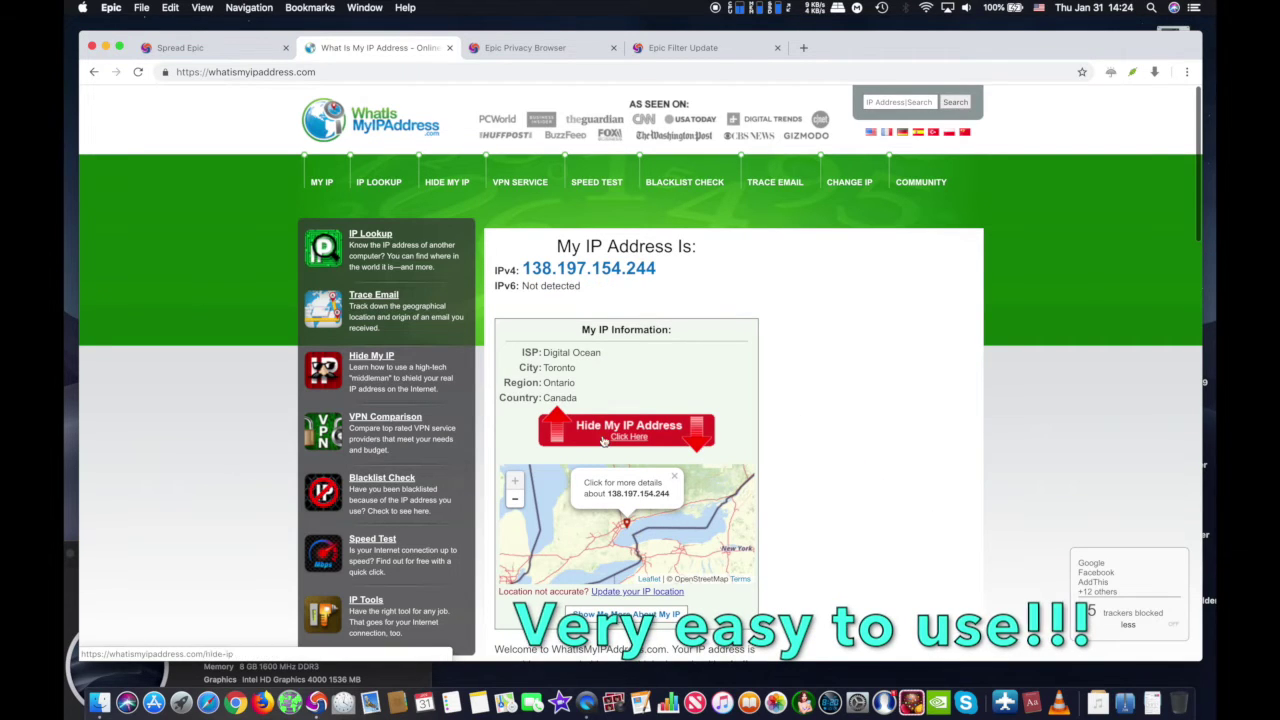
Step: Switch the proxy location to the UK, then to Germany (IP 159.69.177.182)
left_click(1133, 74)
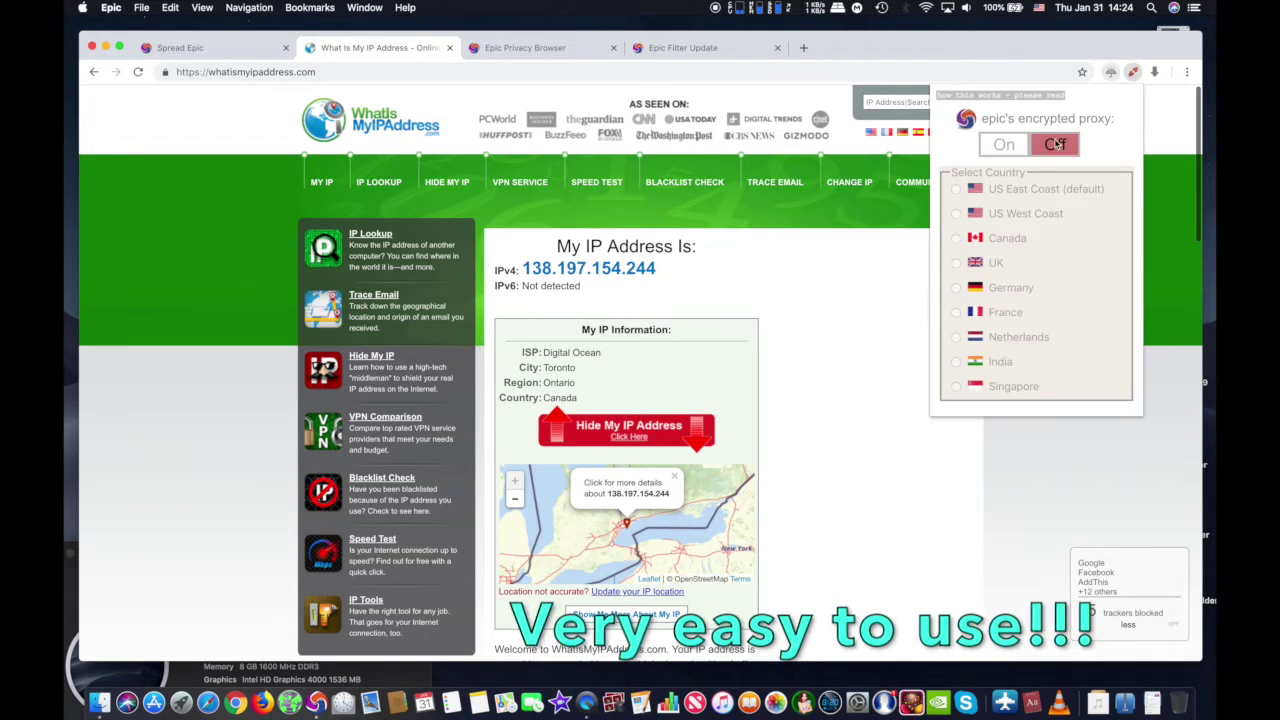
left_click(958, 238)
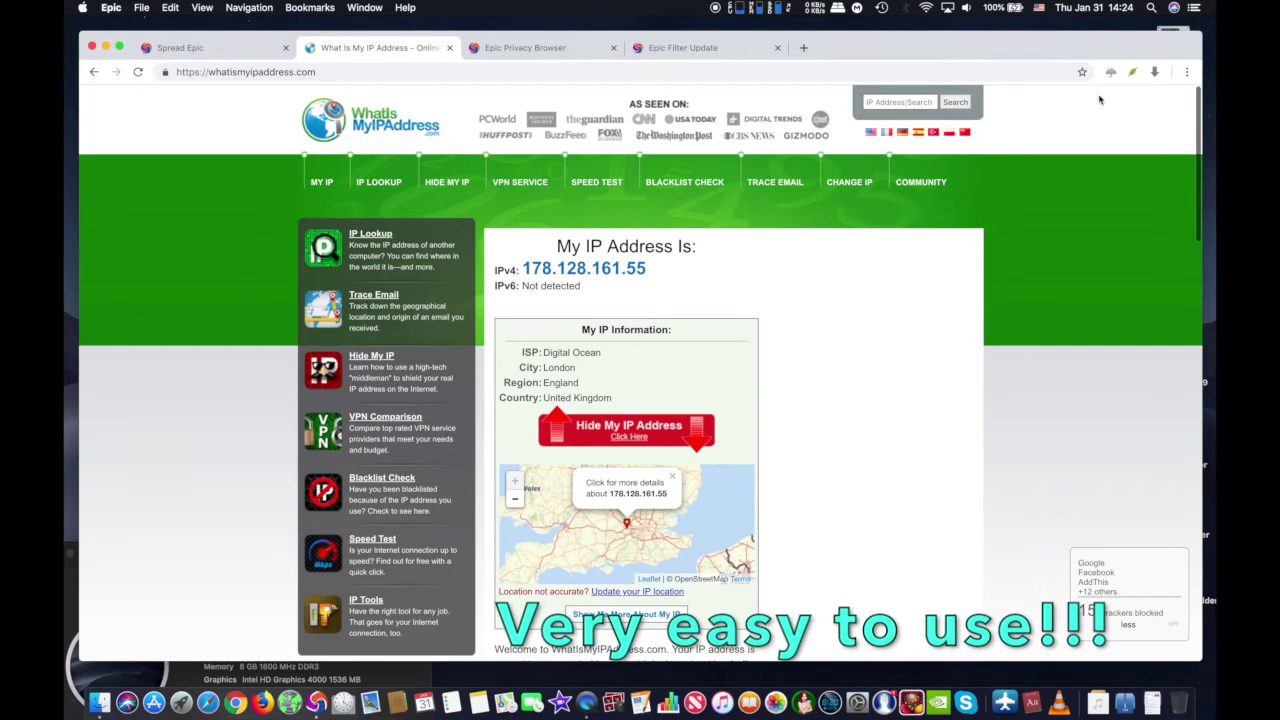
left_click(1134, 73)
left_click(956, 288)
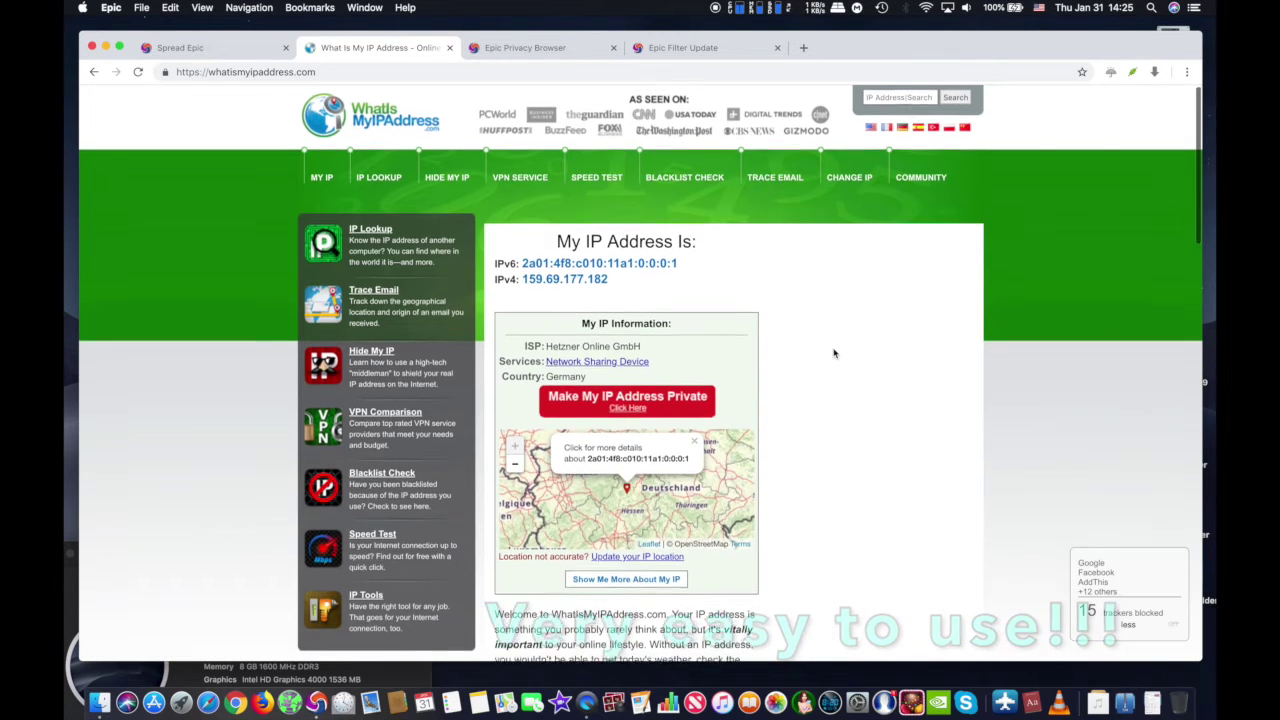
Step: Switch the proxy through France, the Netherlands and India, reloading to show the India IP
scroll(834, 353, "down", 1)
scroll(792, 333, "down", 1)
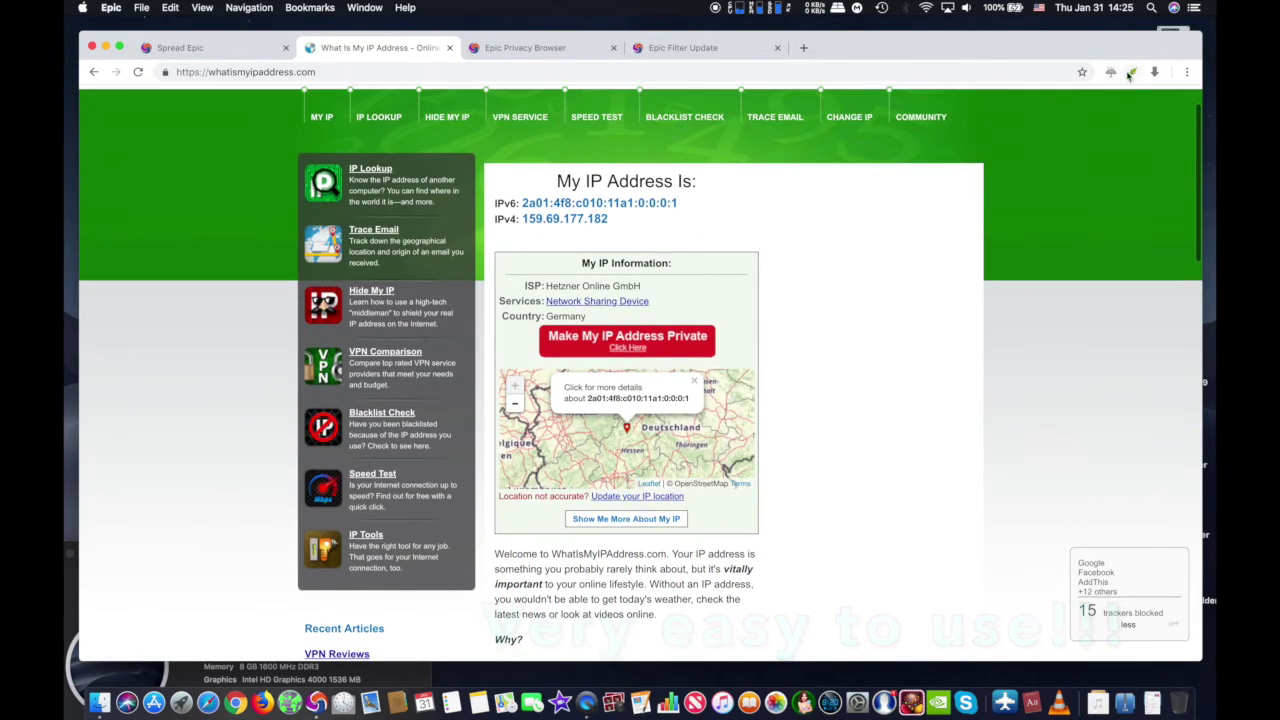
left_click(1132, 72)
left_click(890, 355)
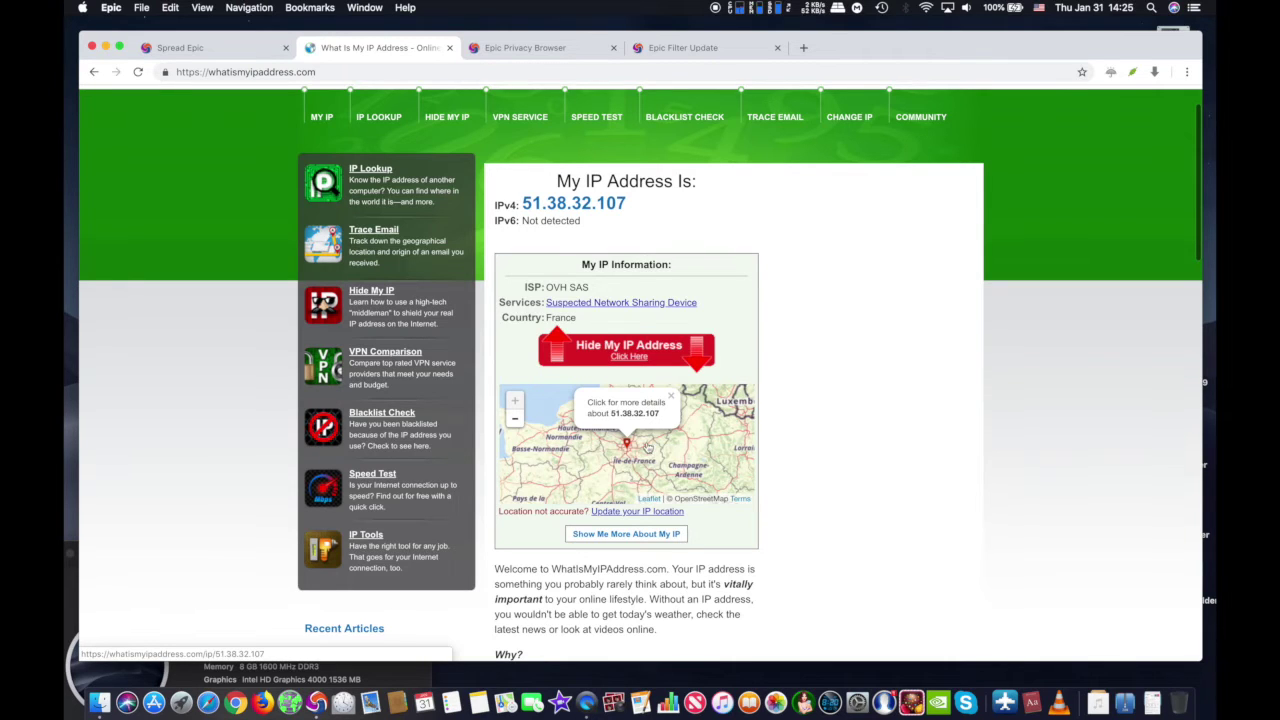
left_click(1133, 72)
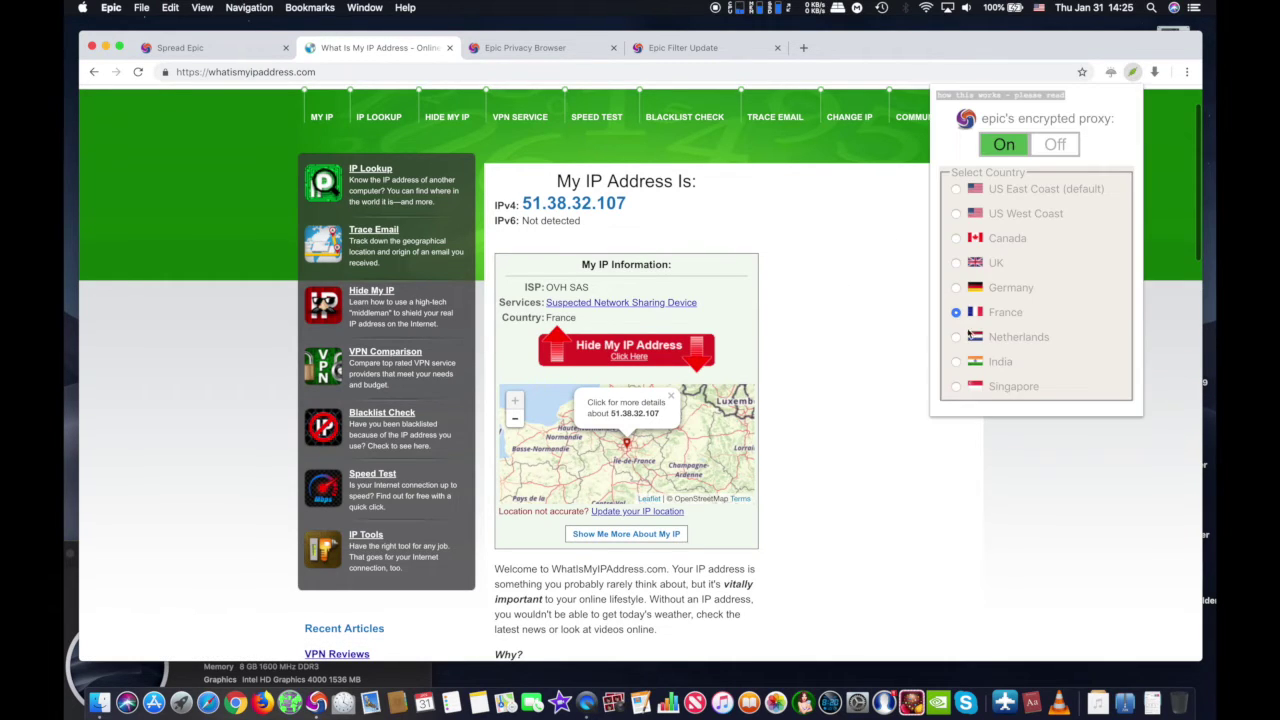
left_click(956, 338)
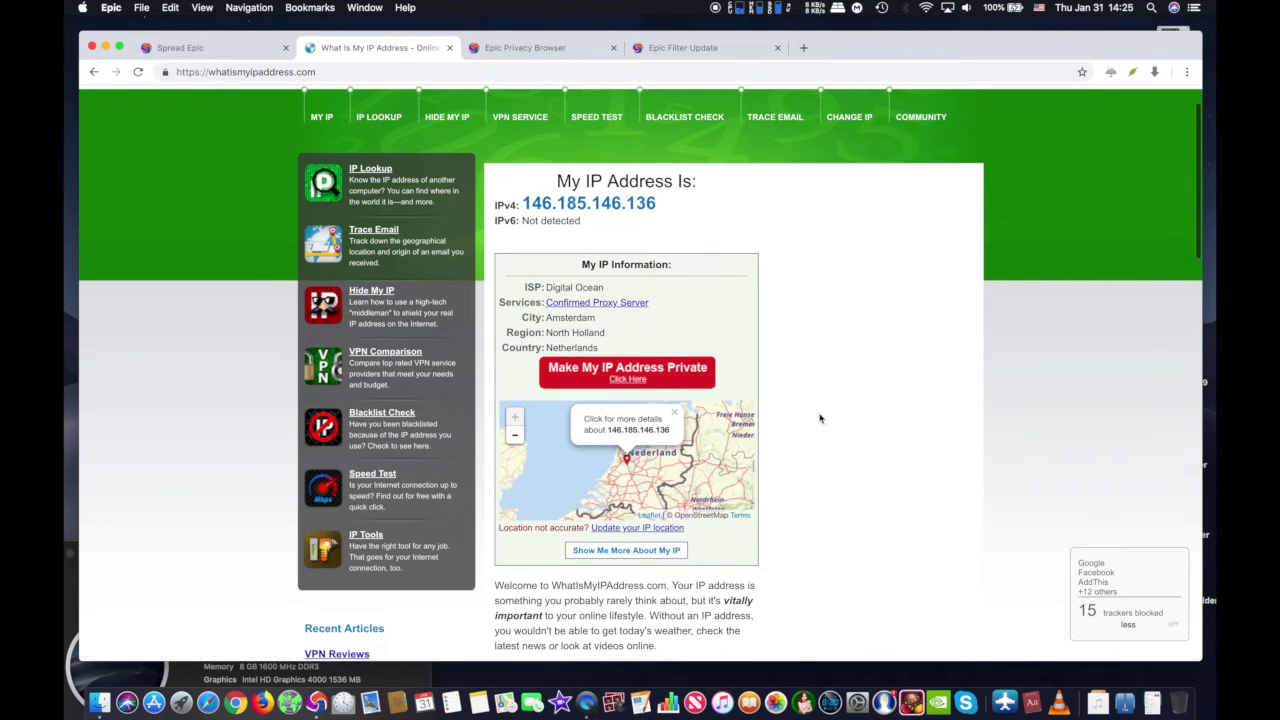
left_click(1133, 76)
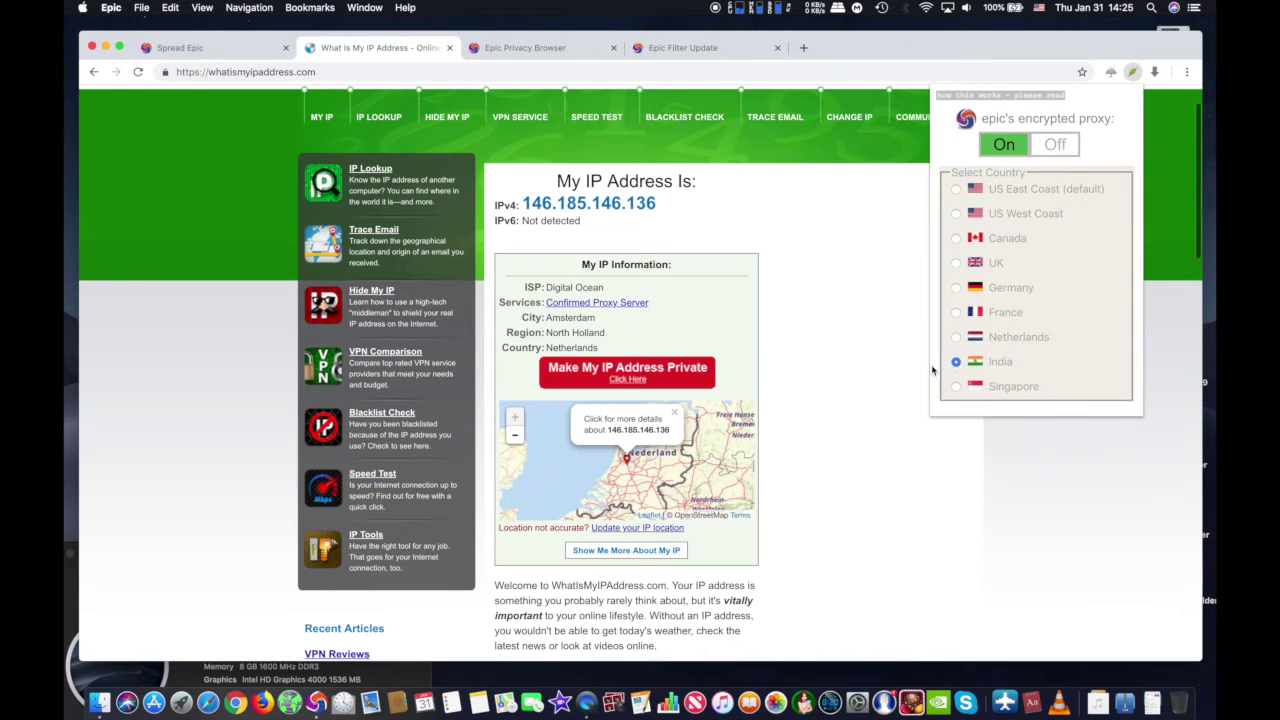
left_click(138, 76)
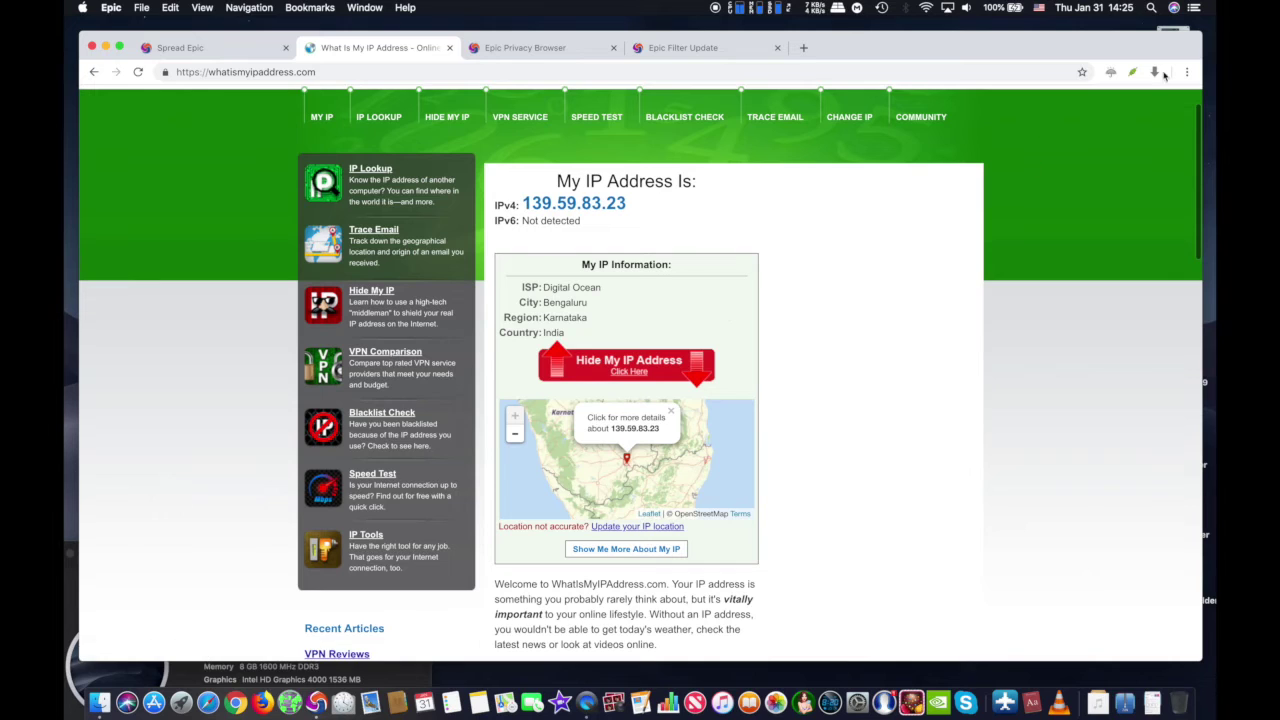
Step: Switch the proxy to Singapore, then US West Coast, reloading after each, and view Epic's intro page
left_click(1133, 74)
left_click(956, 388)
left_click(138, 74)
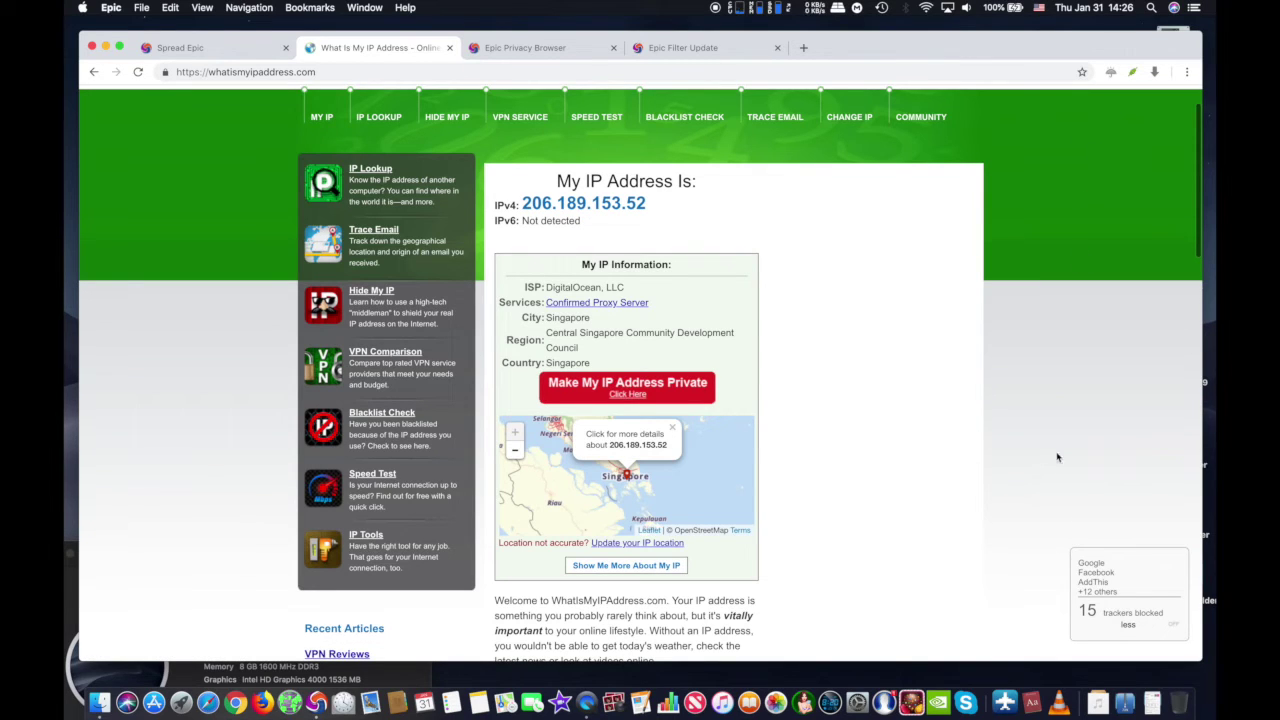
left_click(1134, 73)
left_click(425, 158)
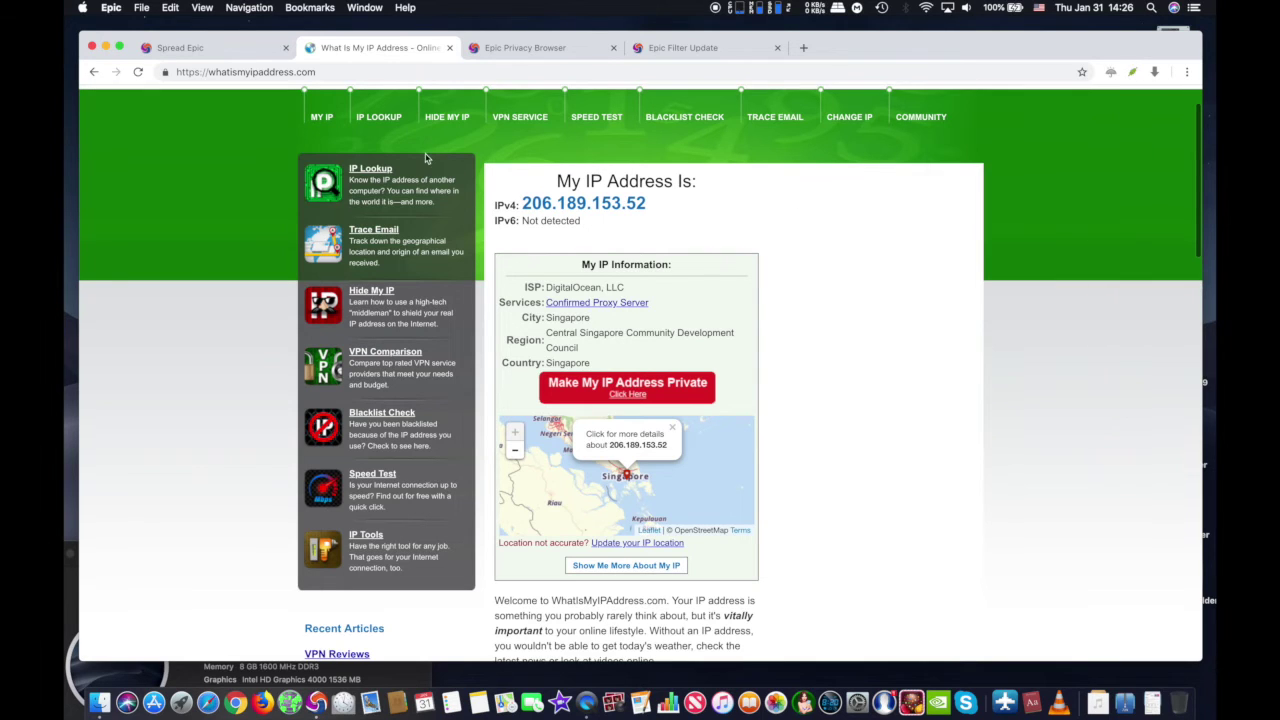
left_click(137, 73)
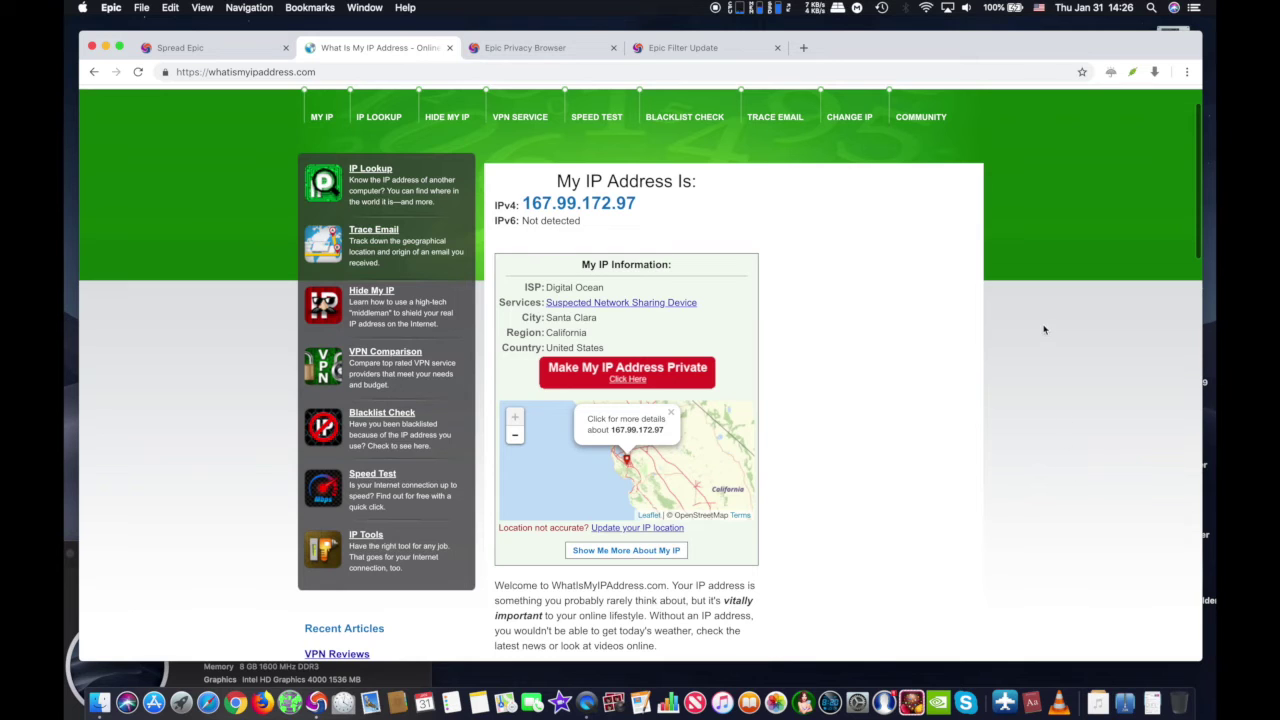
left_click(533, 48)
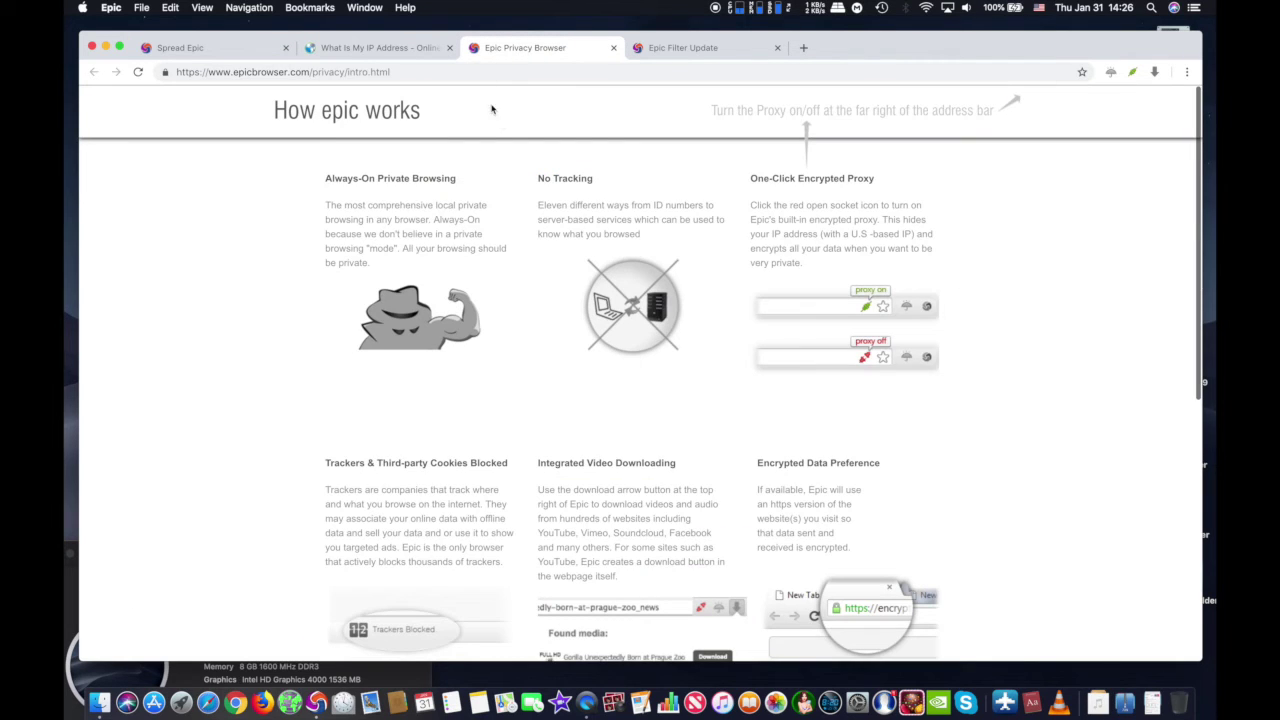
Step: Return to the What Is My IP Address tab, then view the Epic Filter Update page
left_click(378, 48)
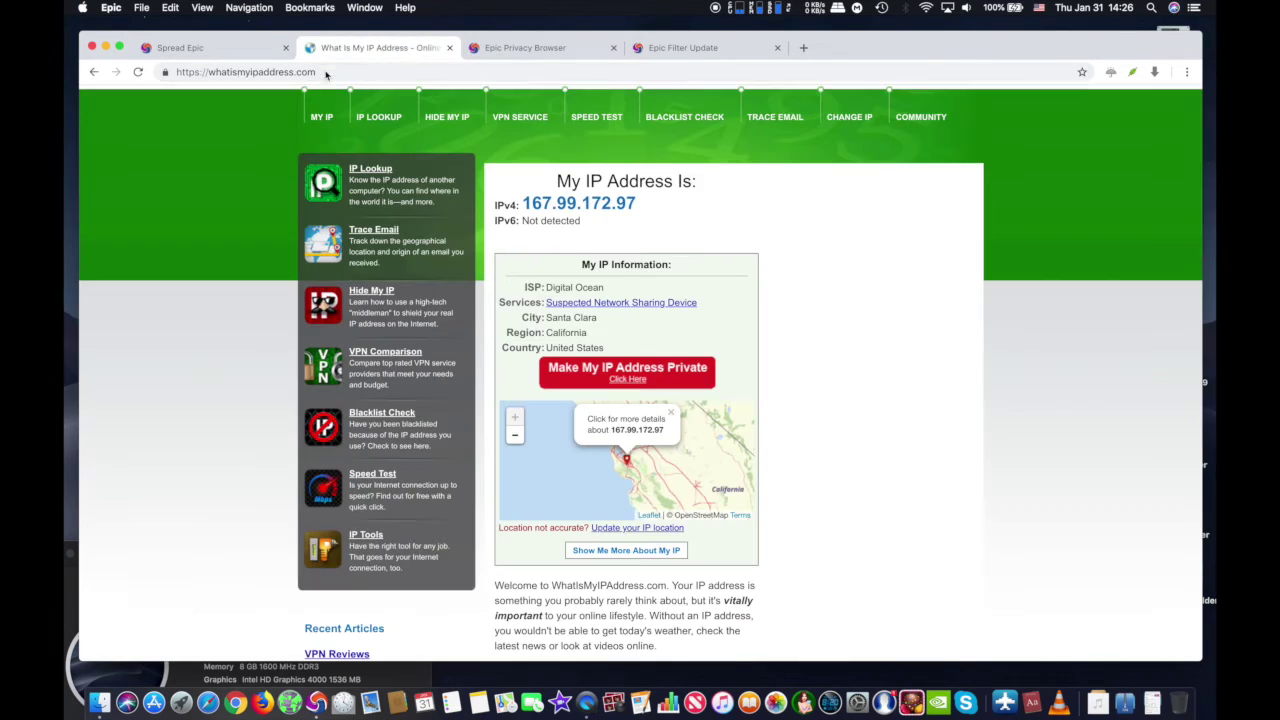
left_click(690, 50)
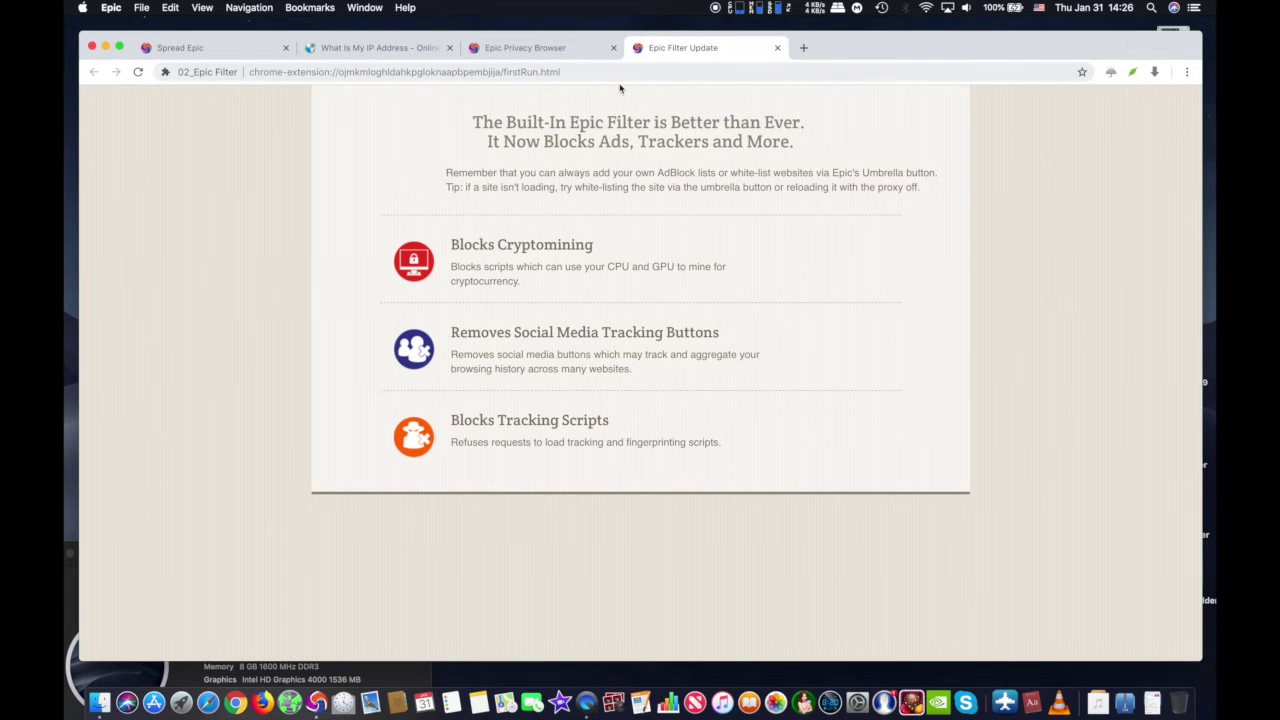